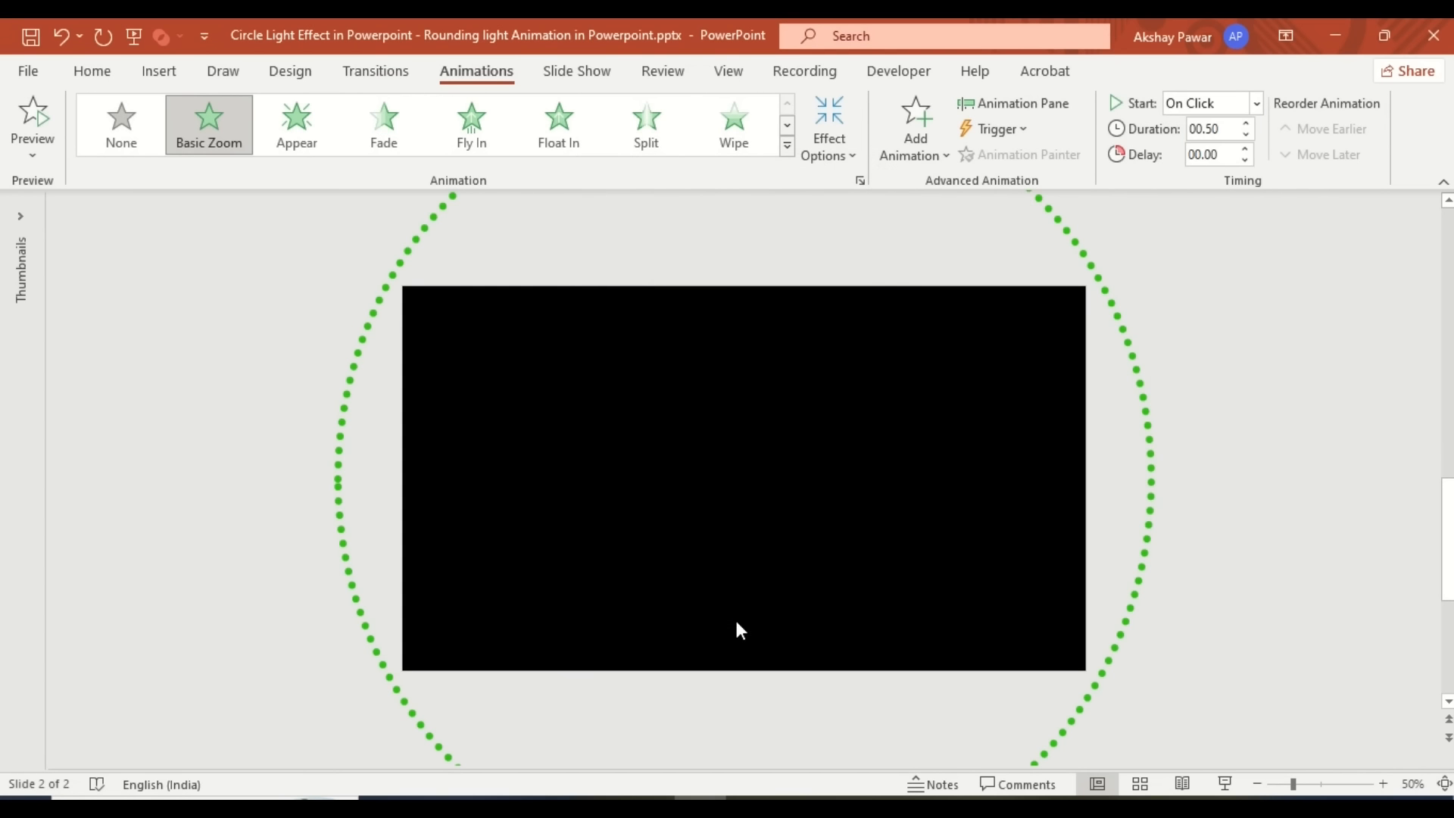
- Time the circle's Basic Zoom: With Previous, 8-second duration, repeating until end of slide
click(860, 180)
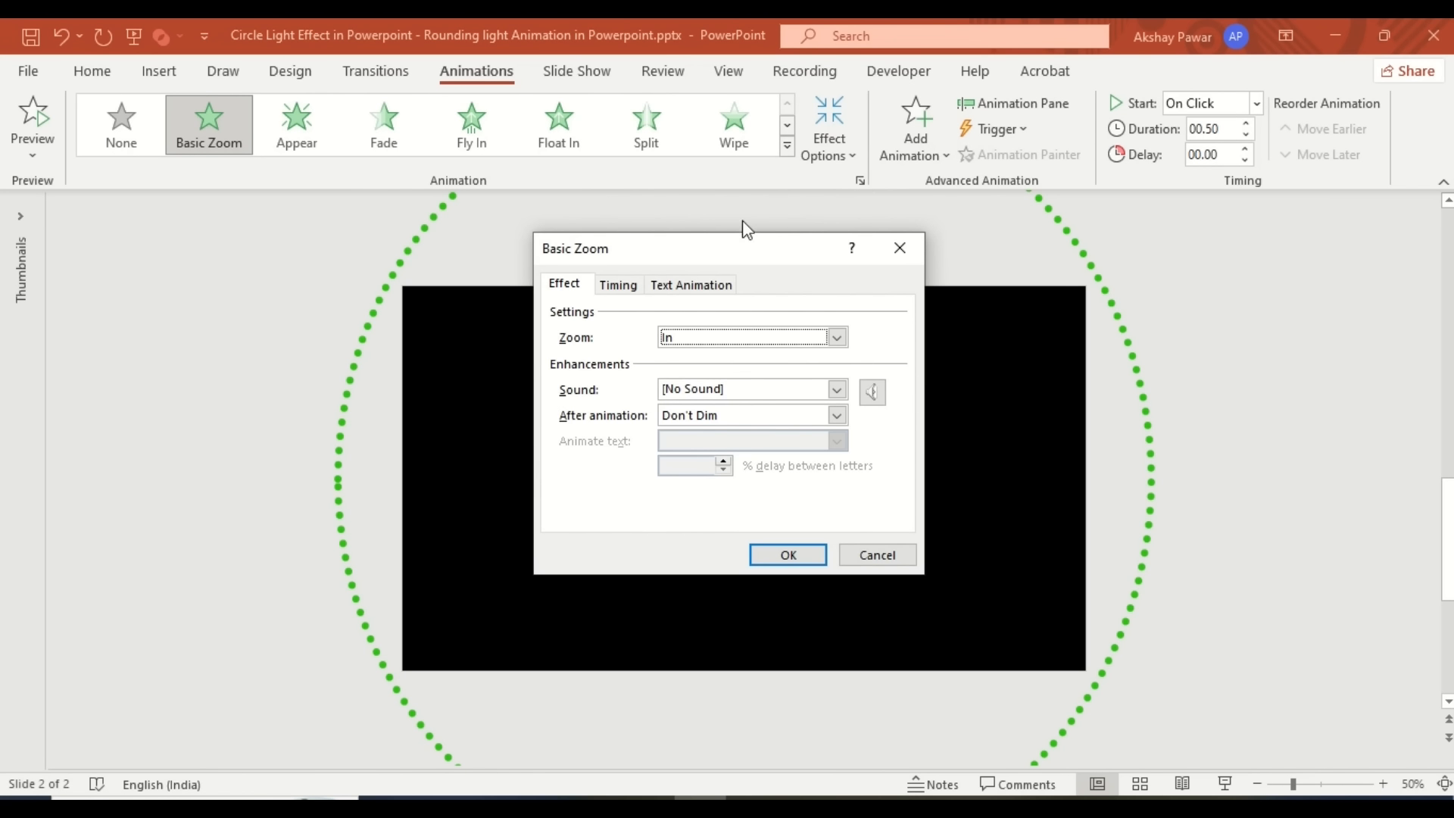
click(633, 286)
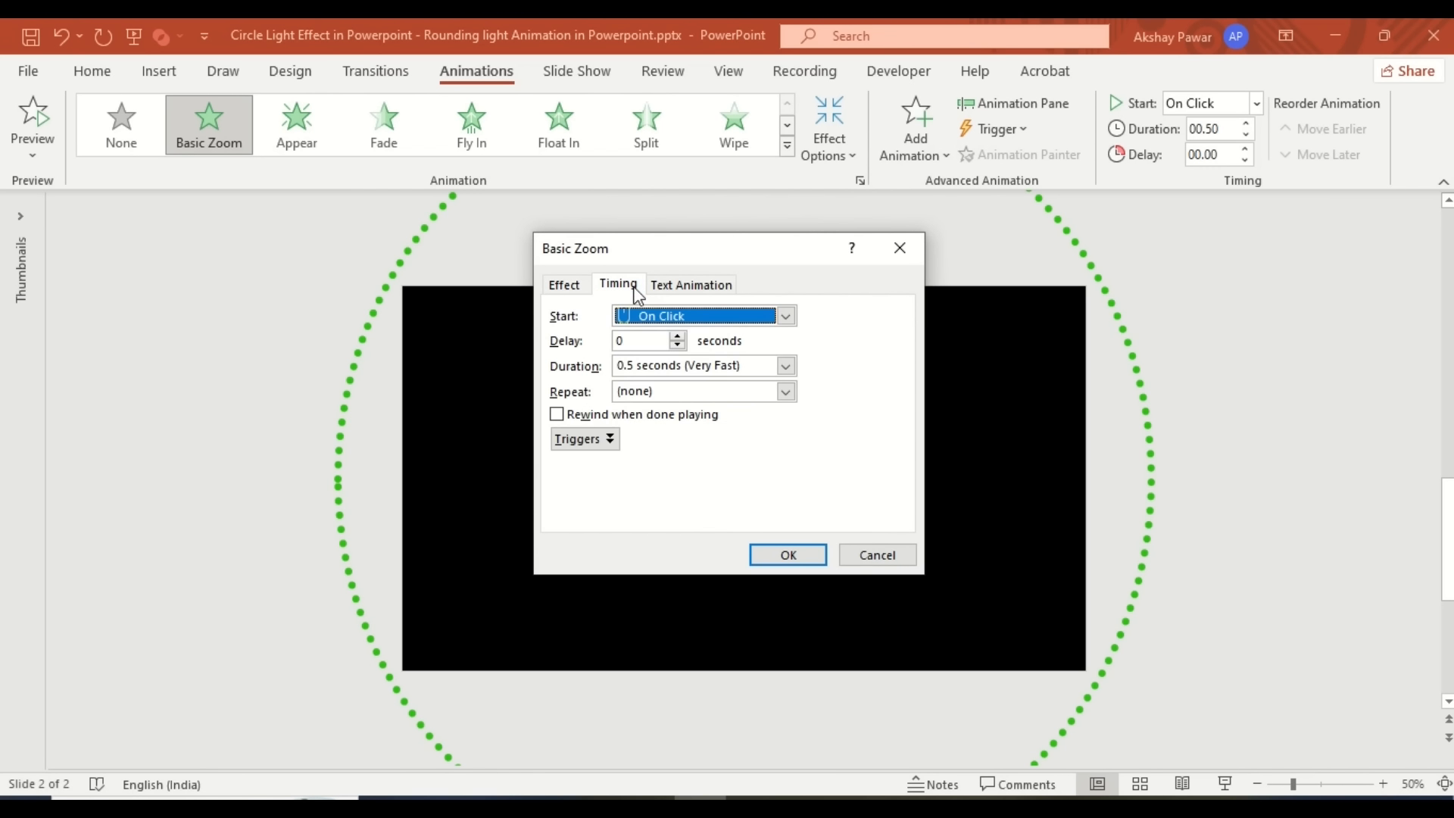
click(785, 316)
click(737, 358)
click(709, 365)
text(8)
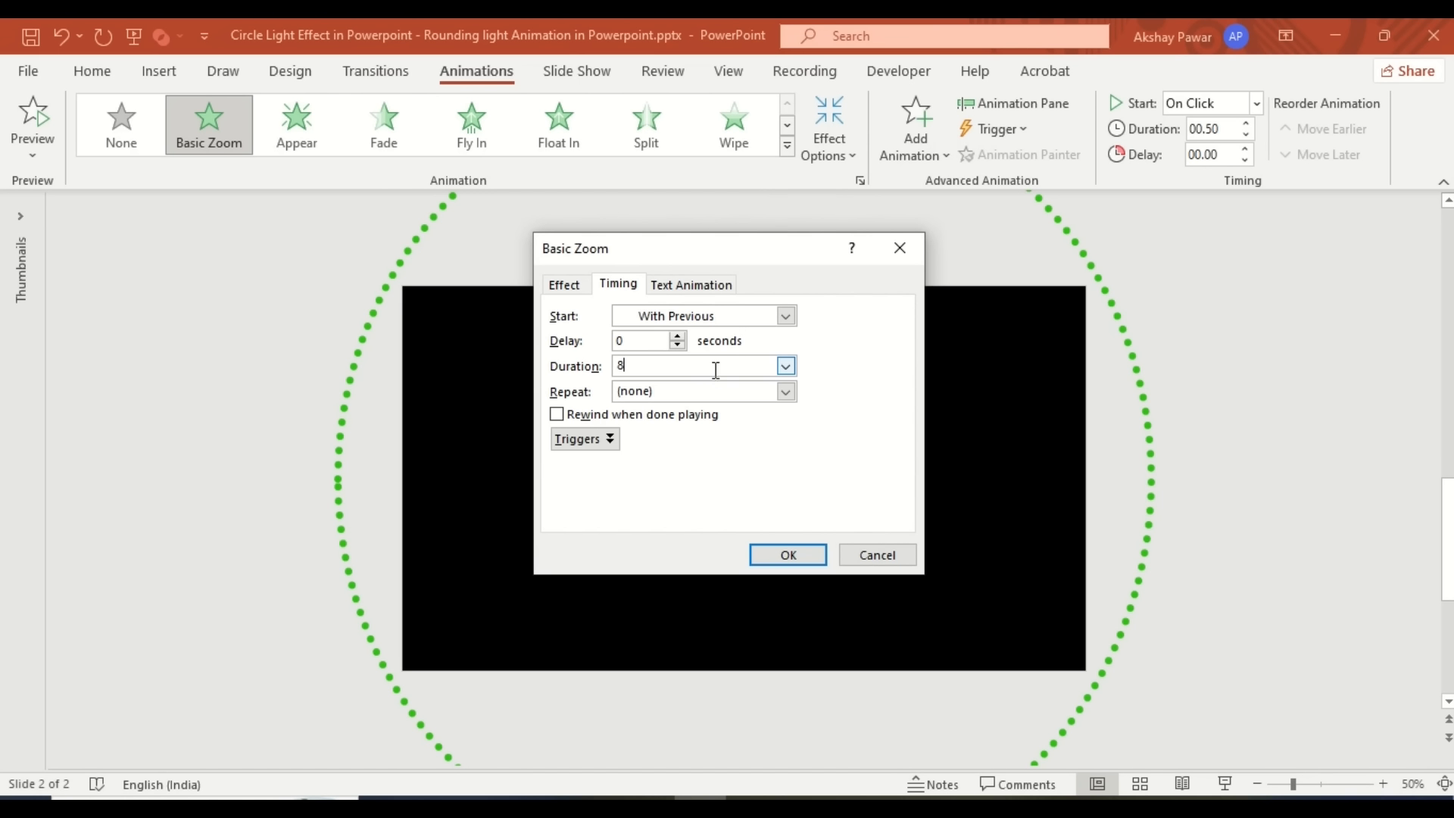
click(786, 392)
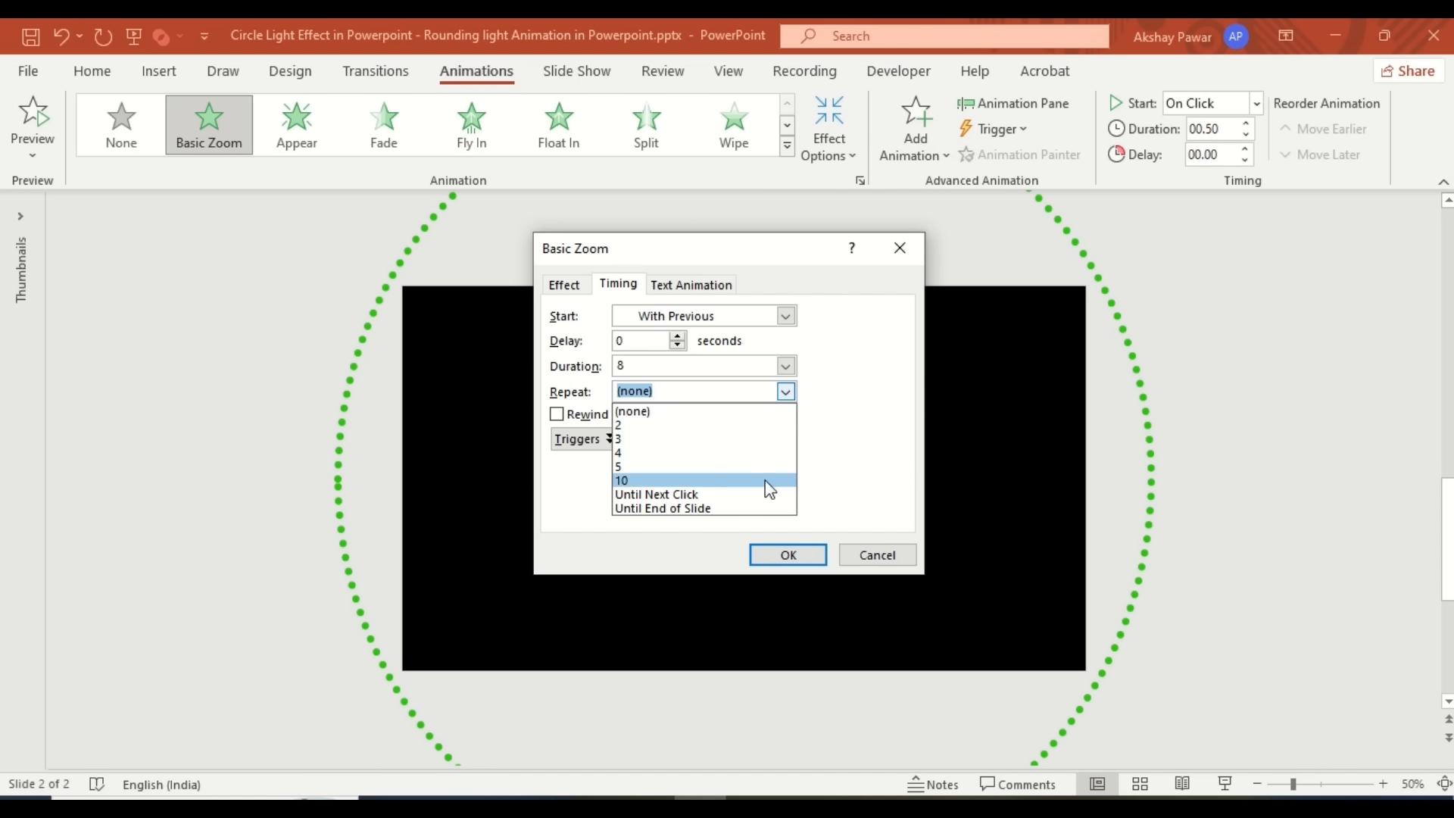
click(756, 509)
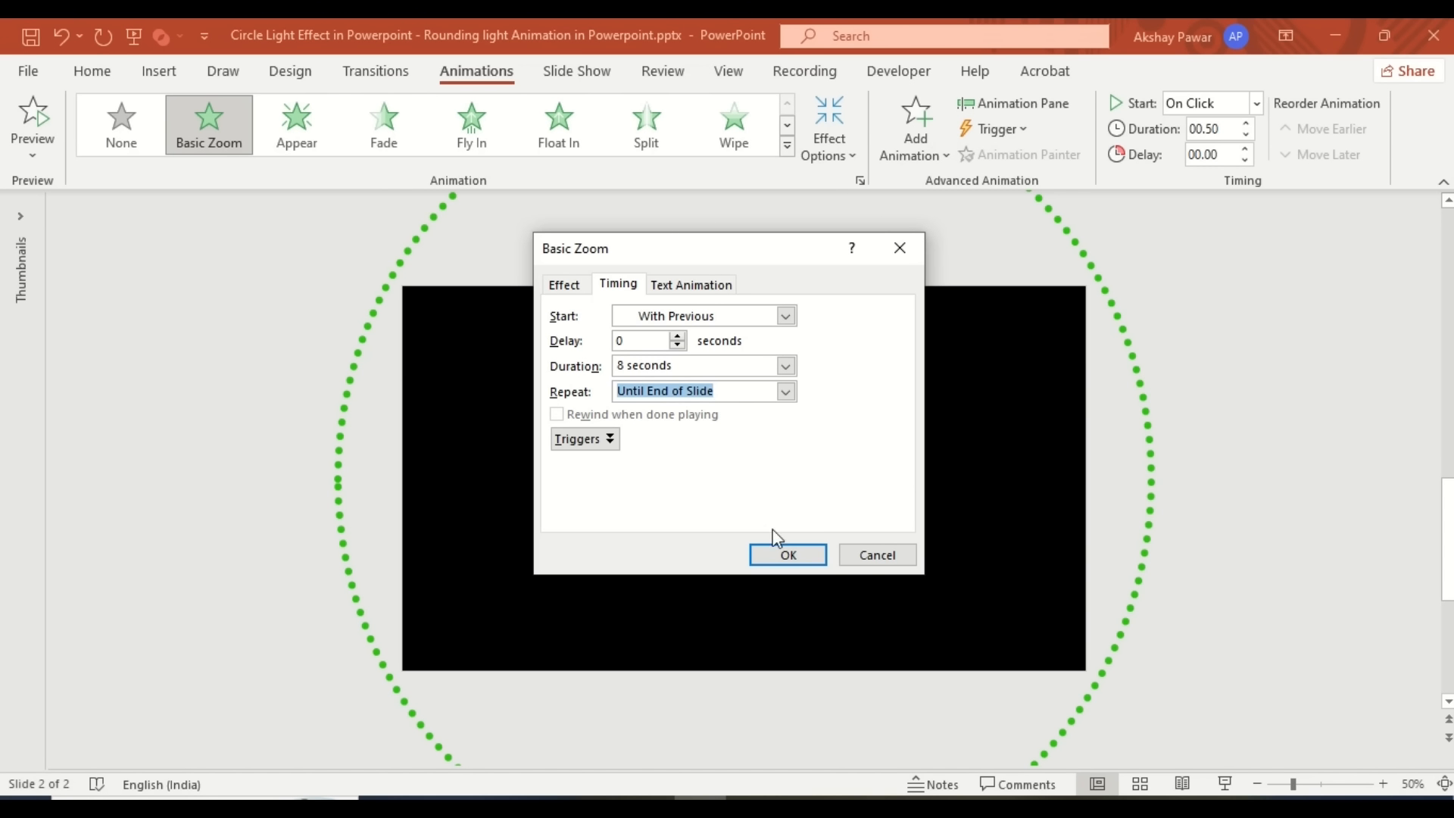
click(780, 555)
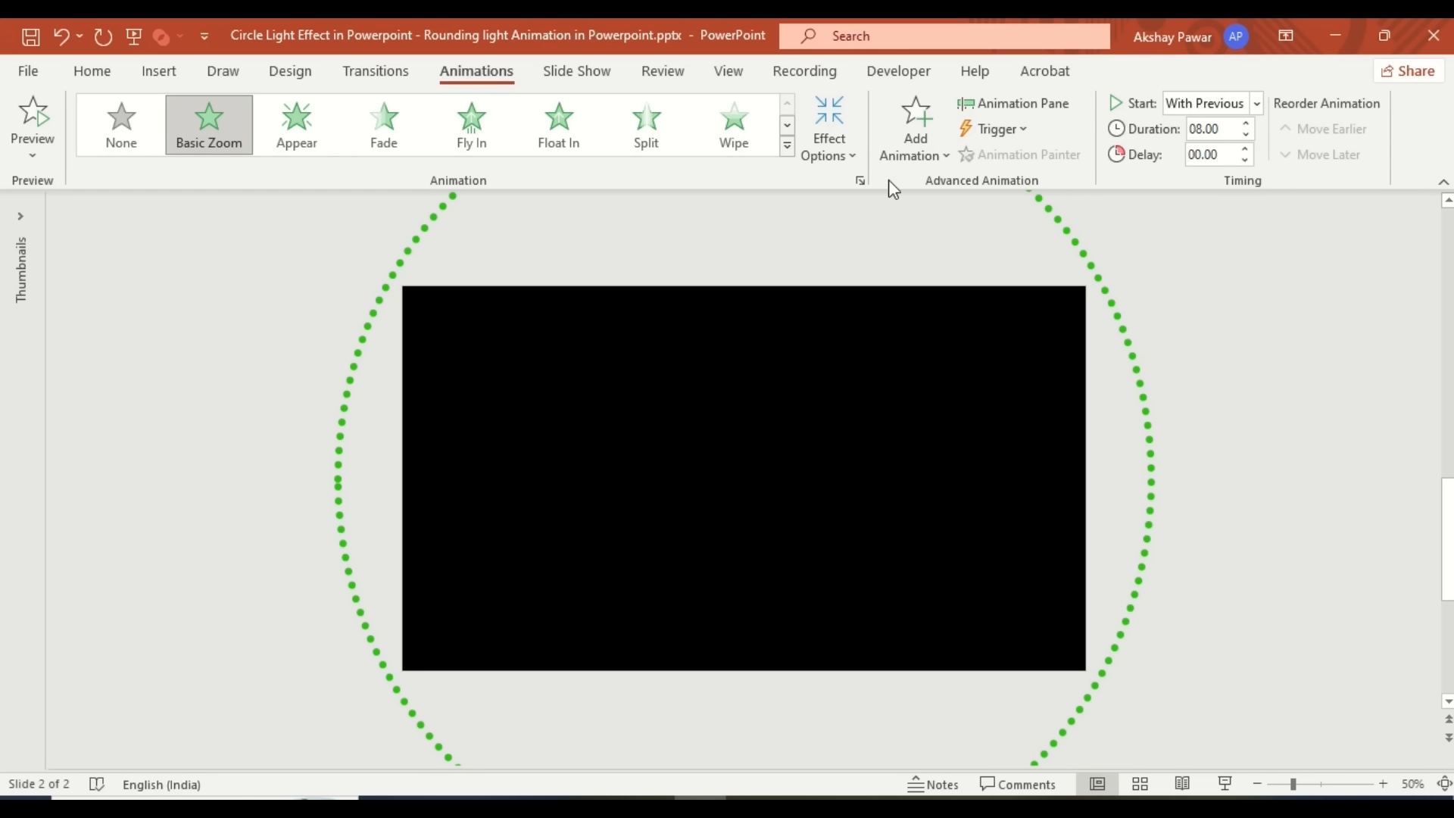
- Add a Spin emphasis to the circle, starting With Previous and repeating until end of slide
click(907, 156)
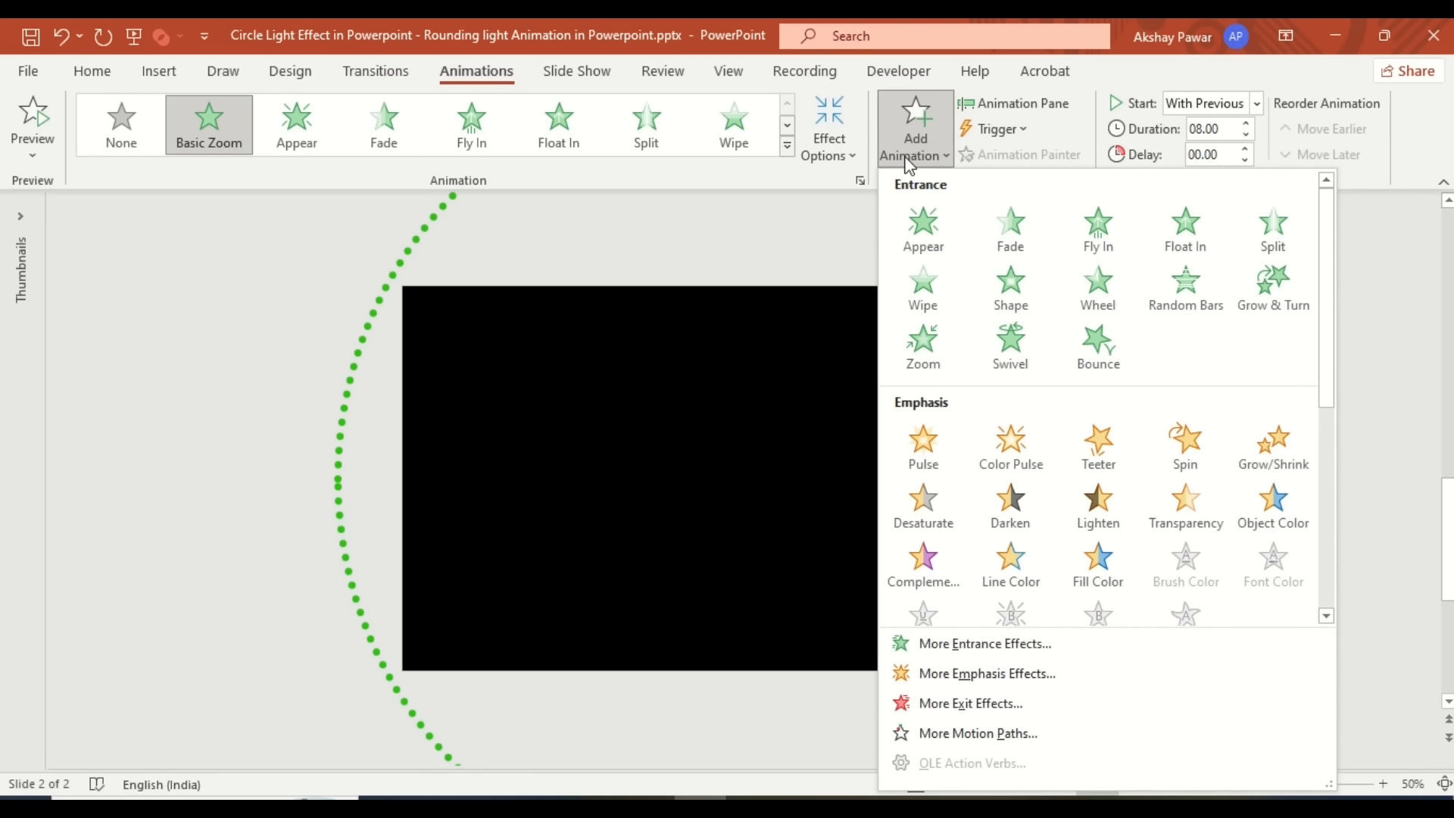
click(1159, 452)
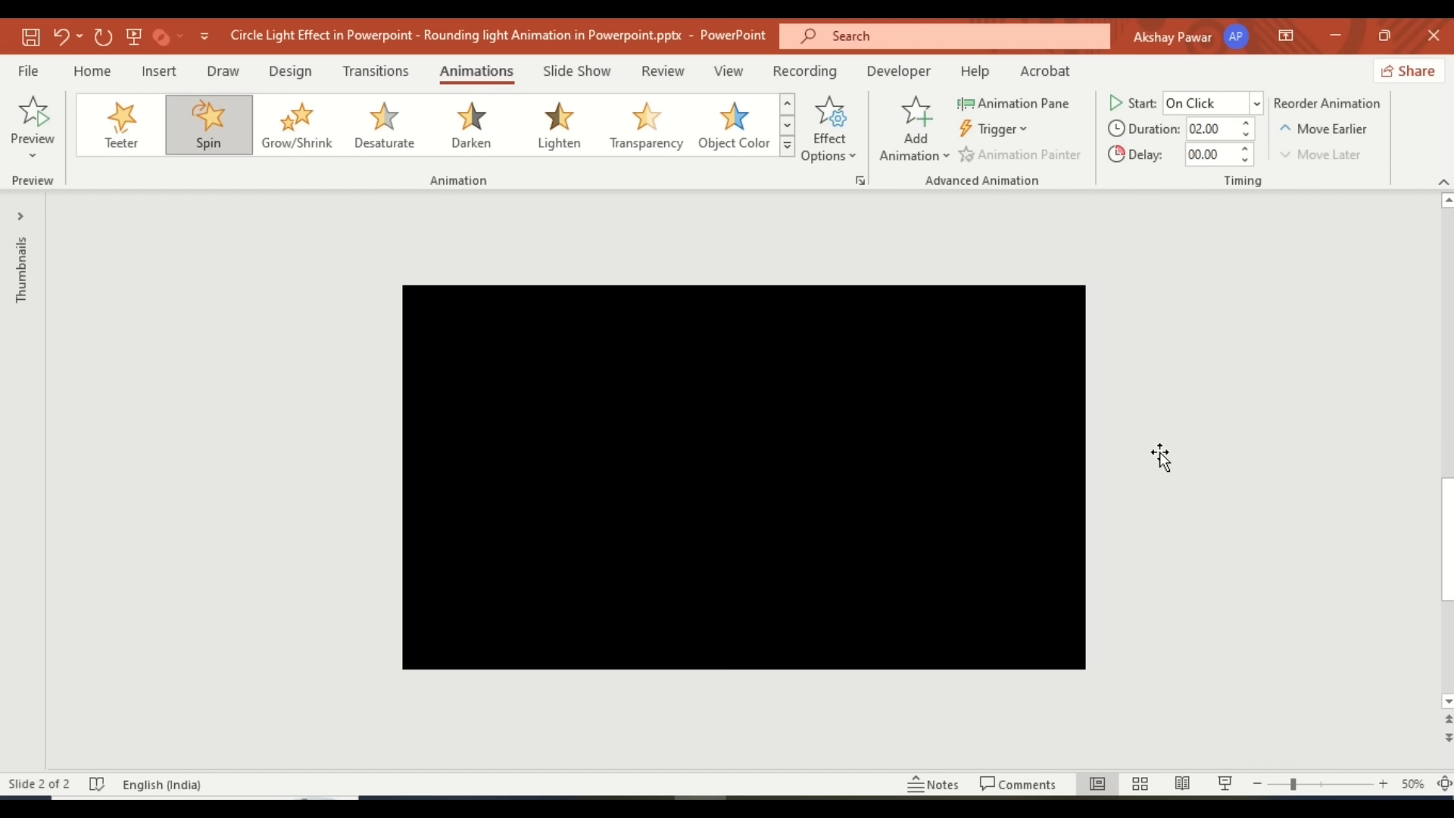
click(860, 181)
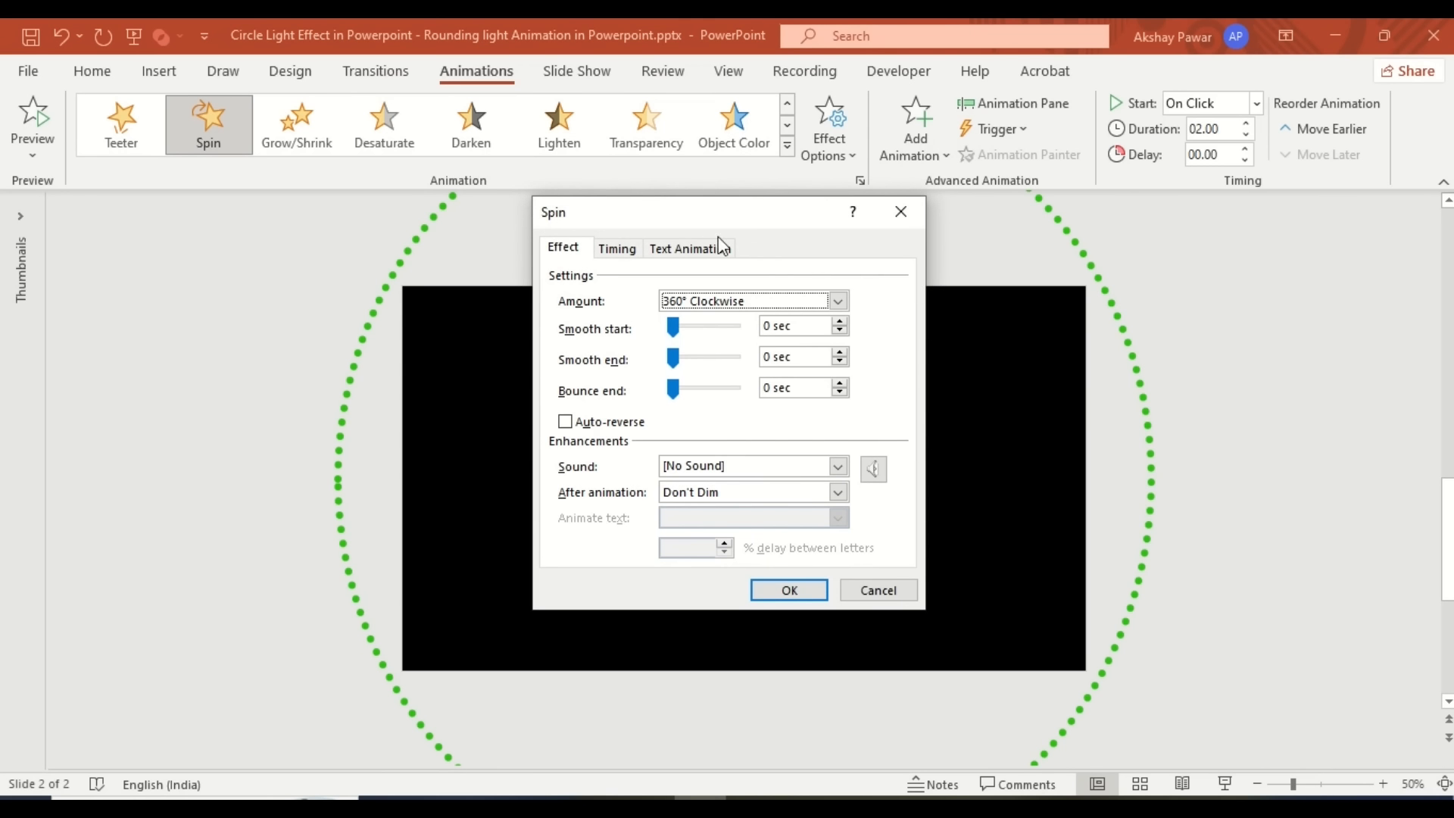
click(618, 249)
click(785, 279)
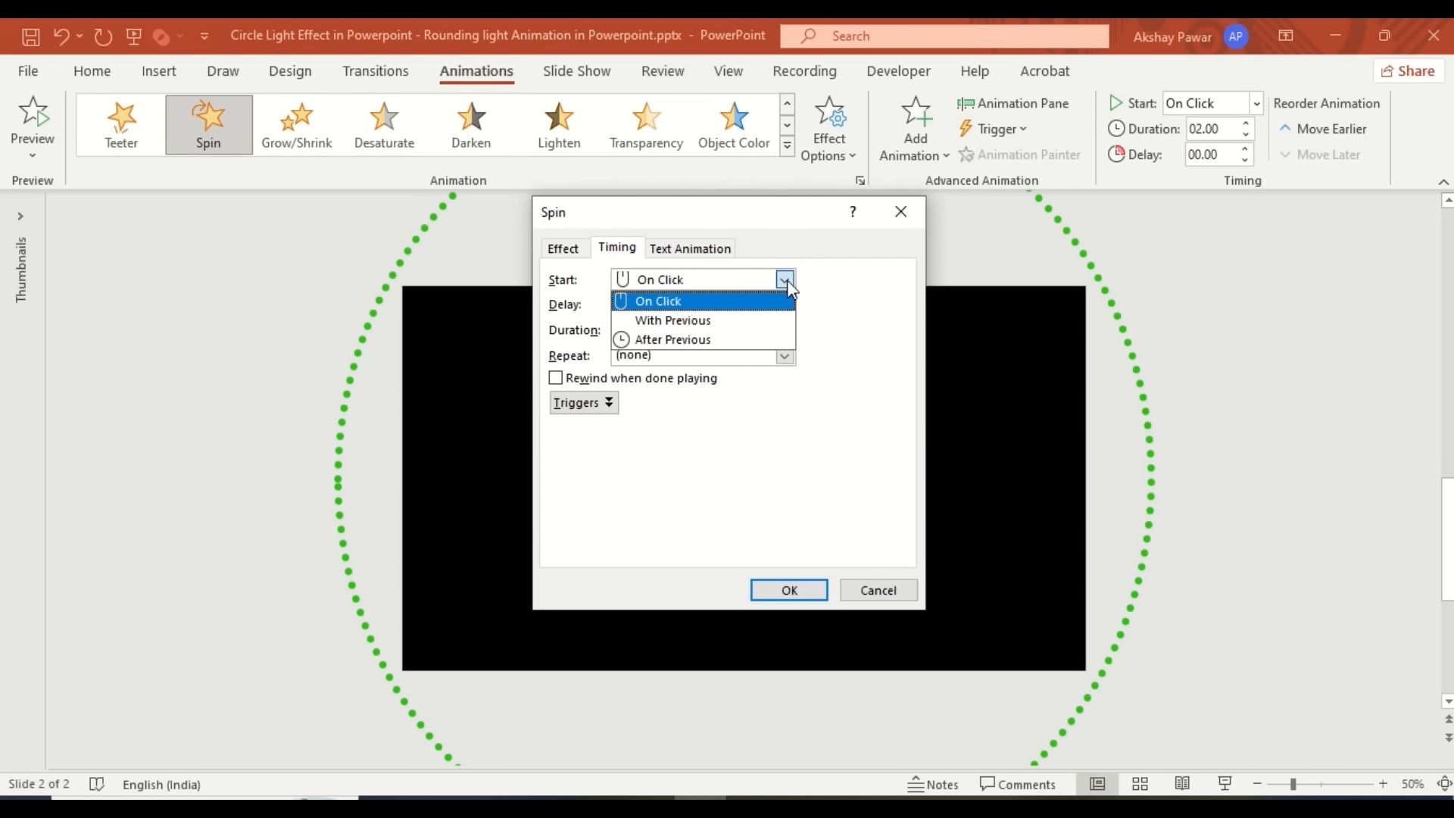
click(775, 327)
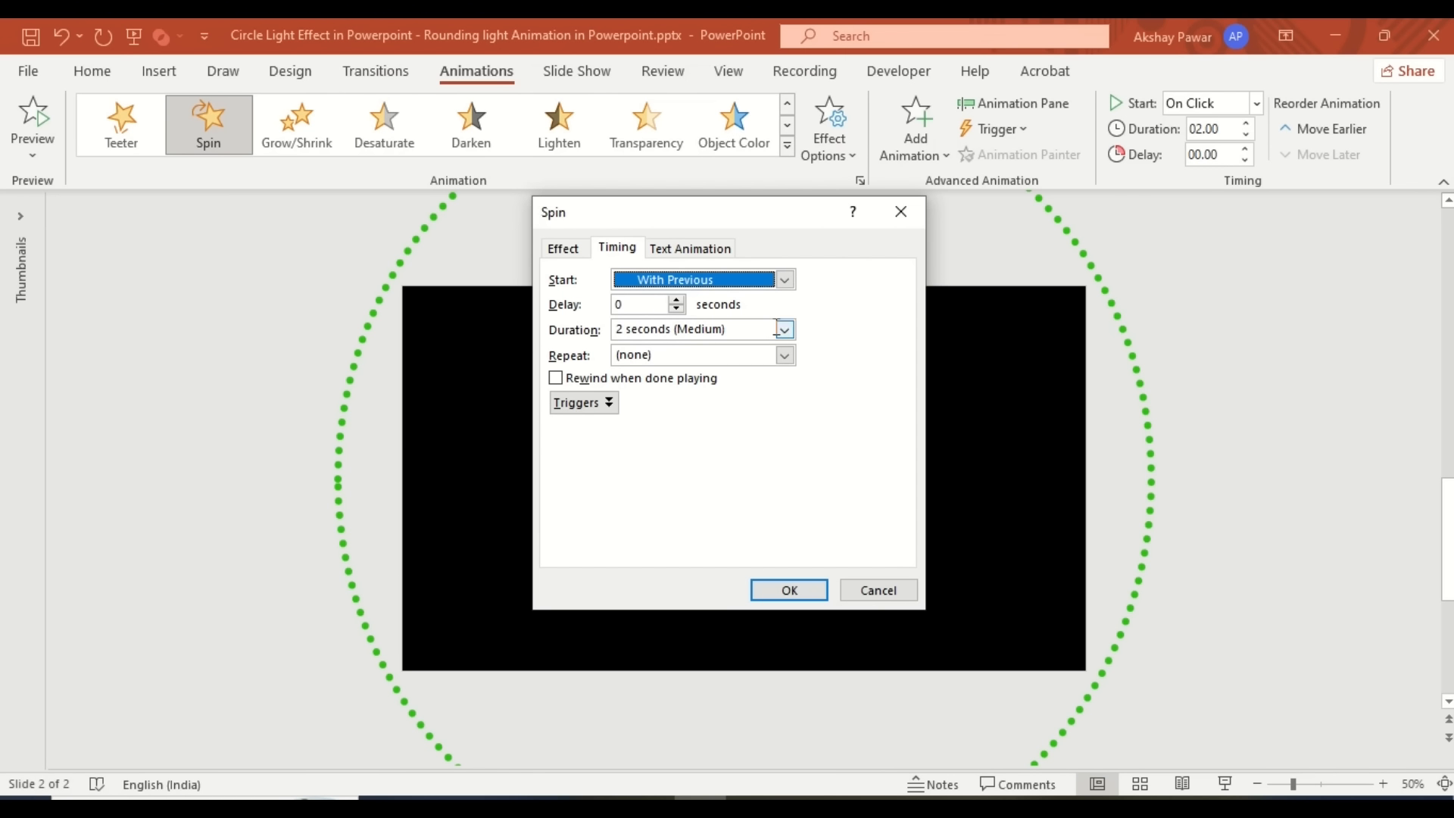
click(784, 355)
click(751, 473)
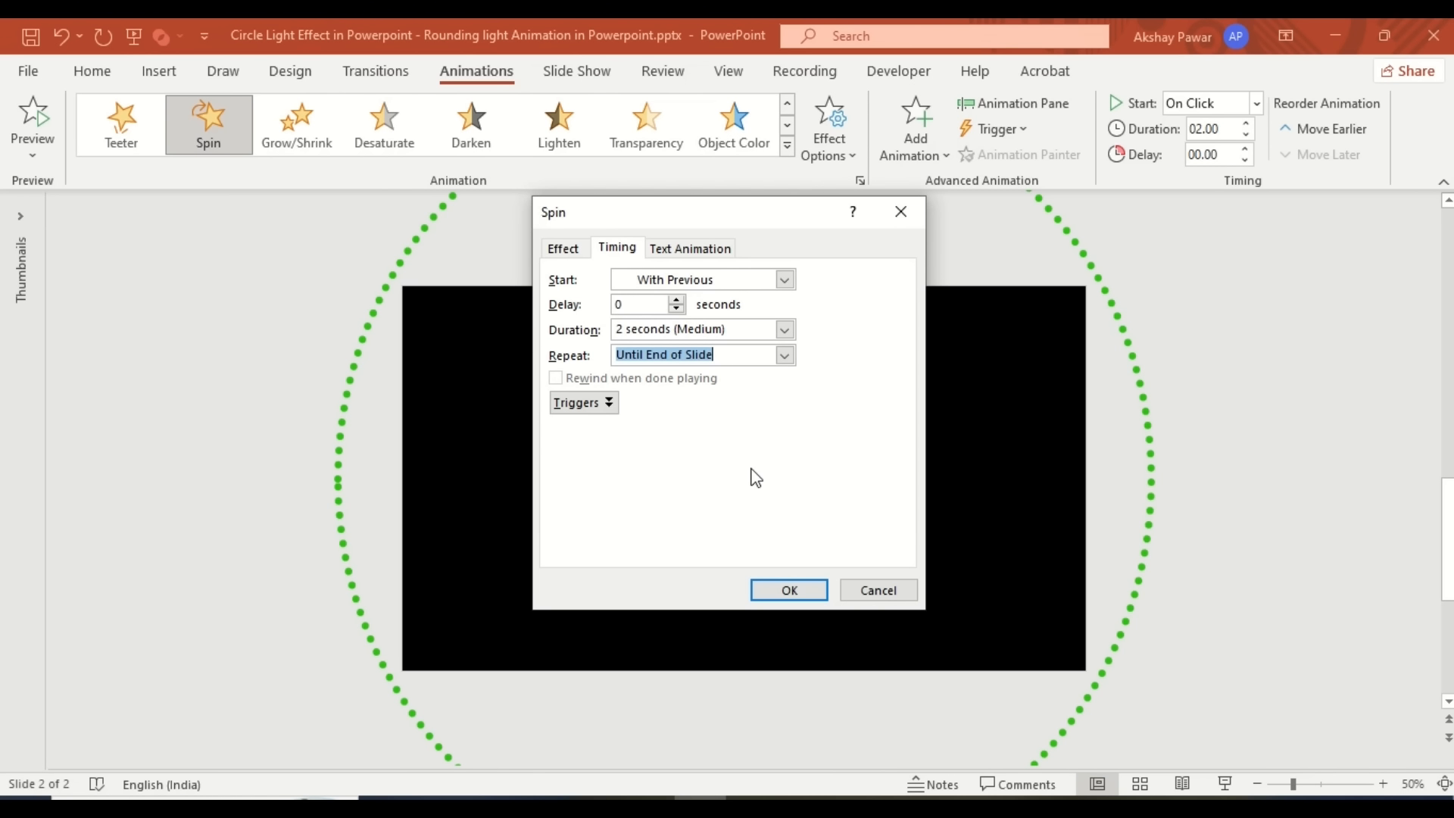
click(788, 590)
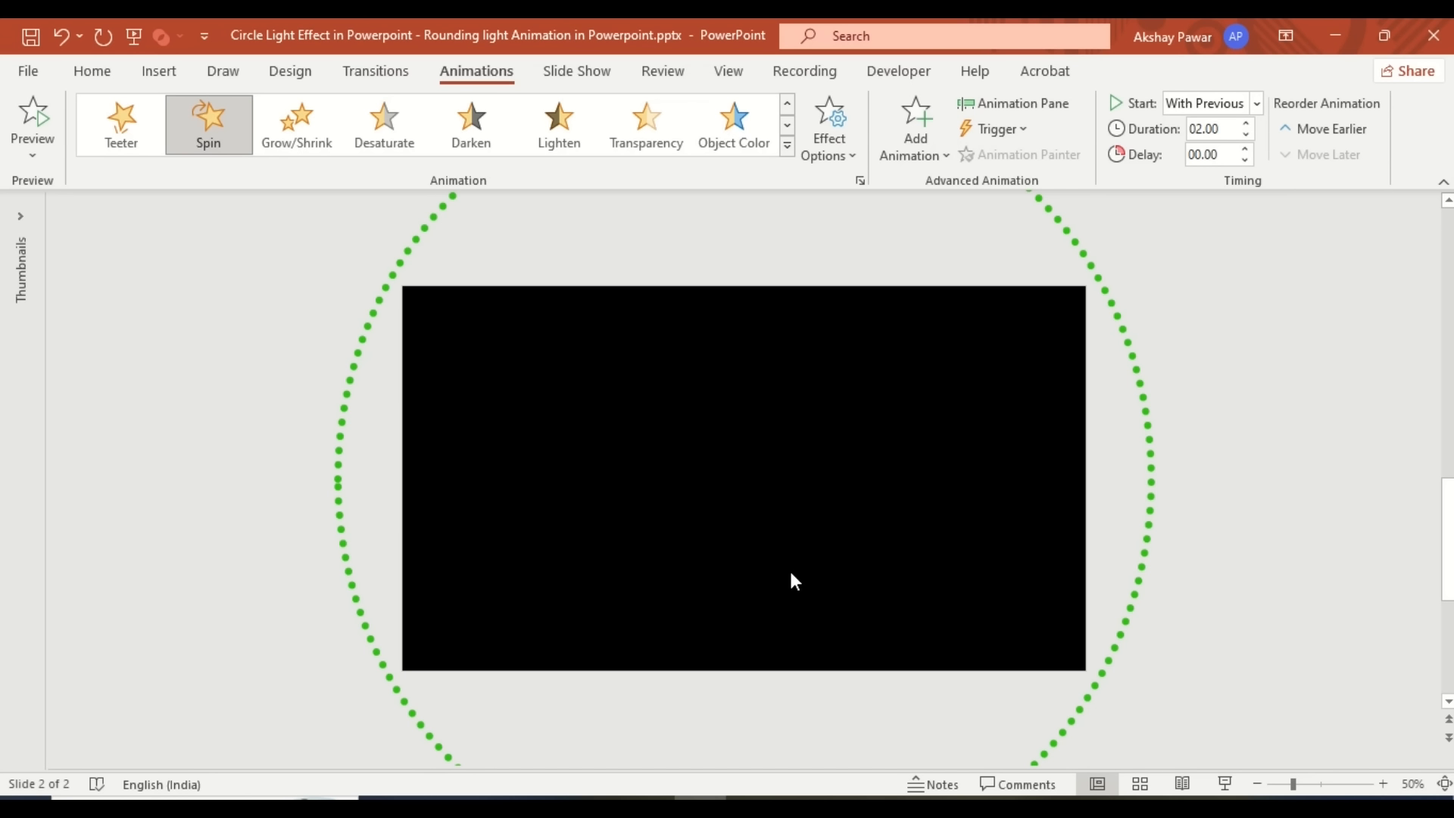
- Add a Line Color emphasis to the circle with the rainbow style and auto-reverse
click(905, 159)
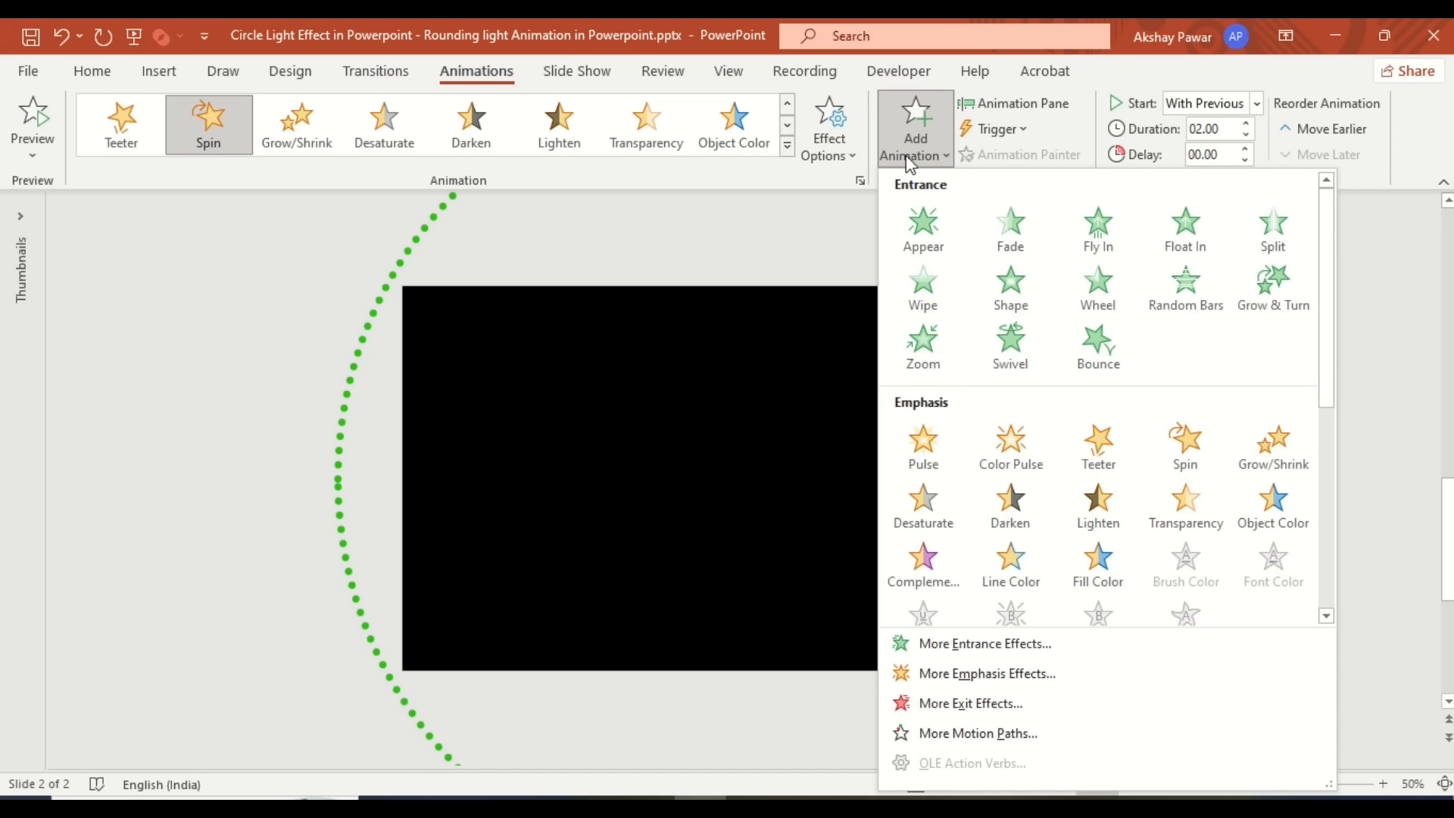
click(998, 568)
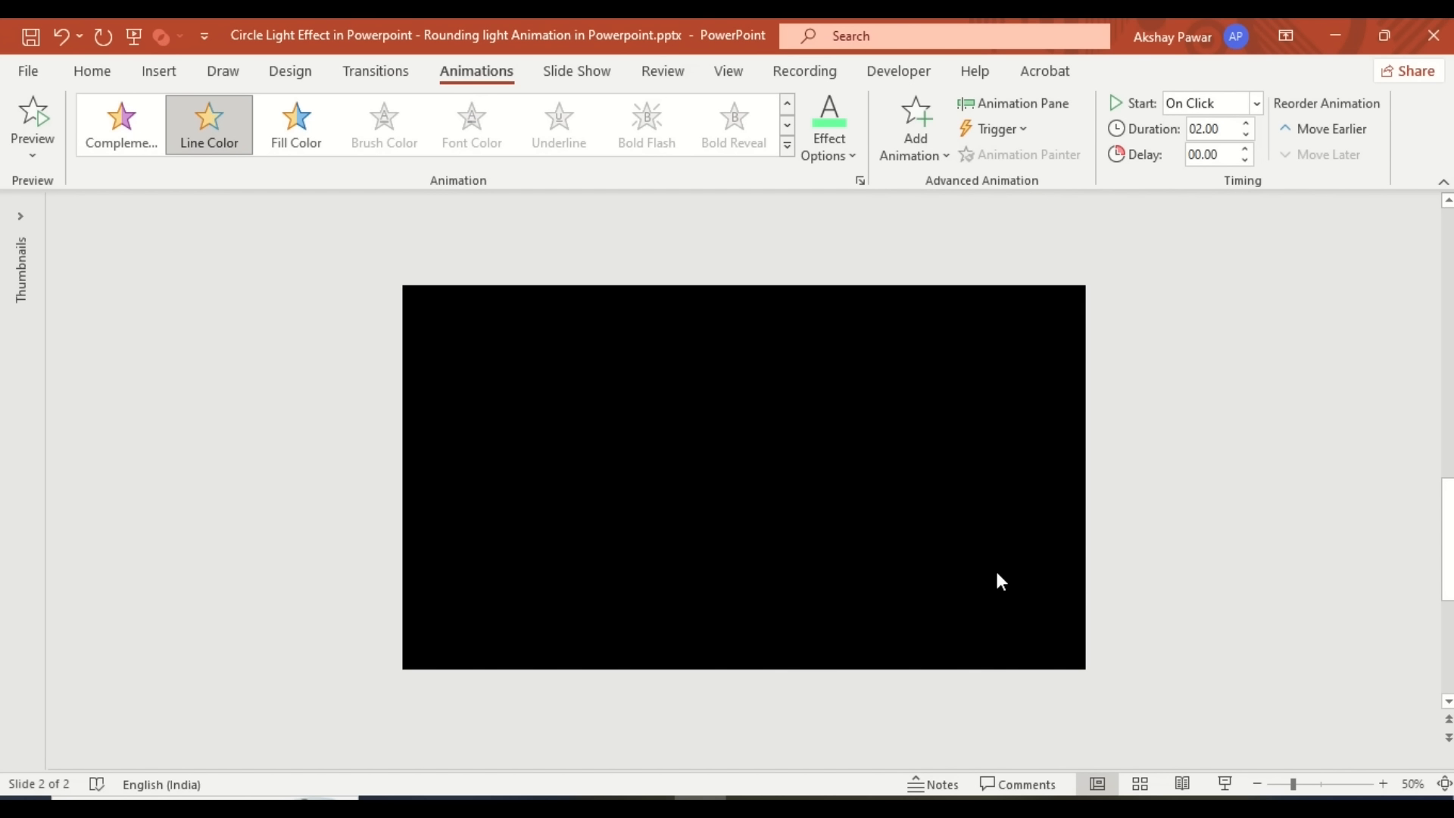
click(860, 180)
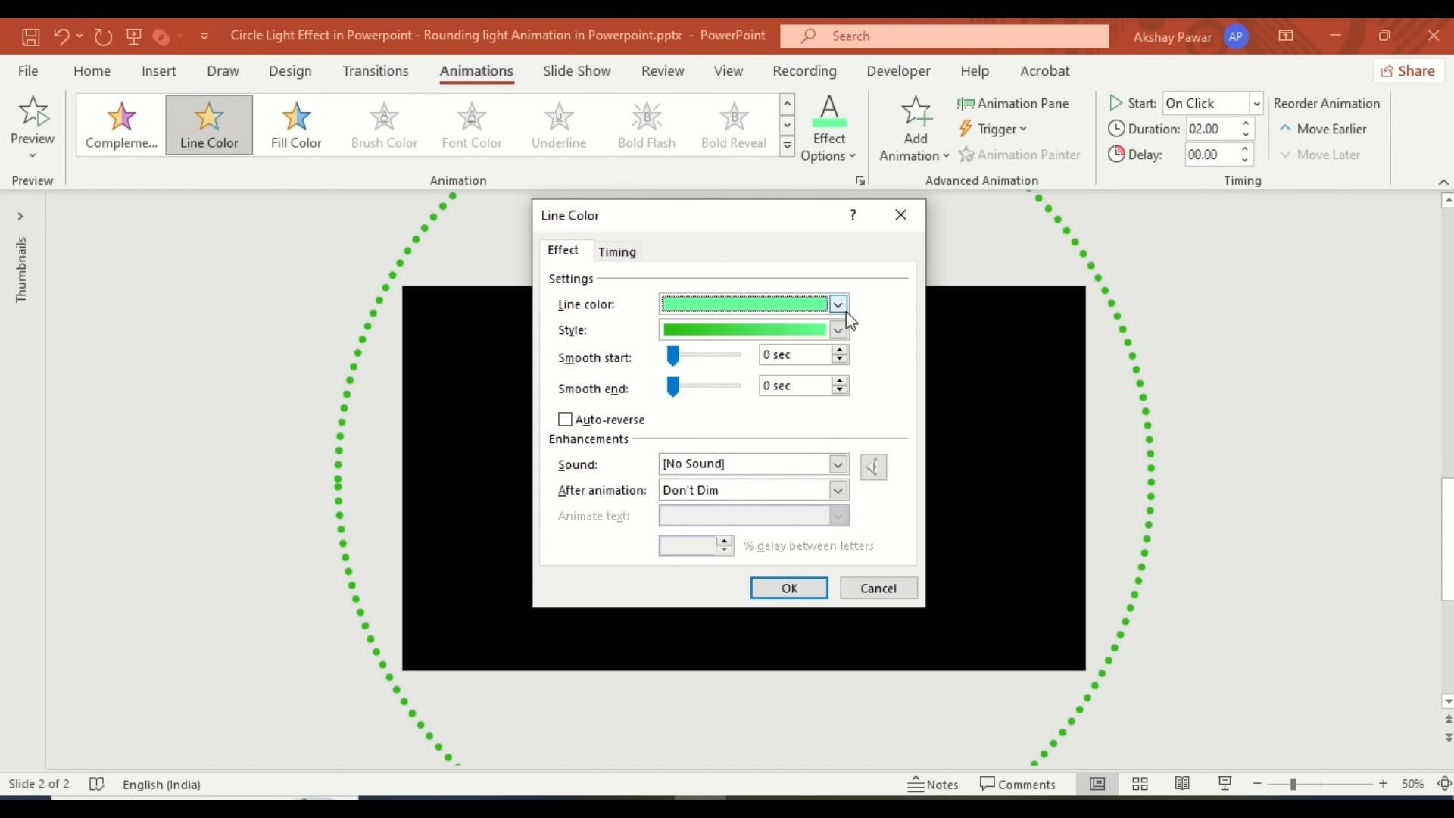
click(838, 330)
click(799, 412)
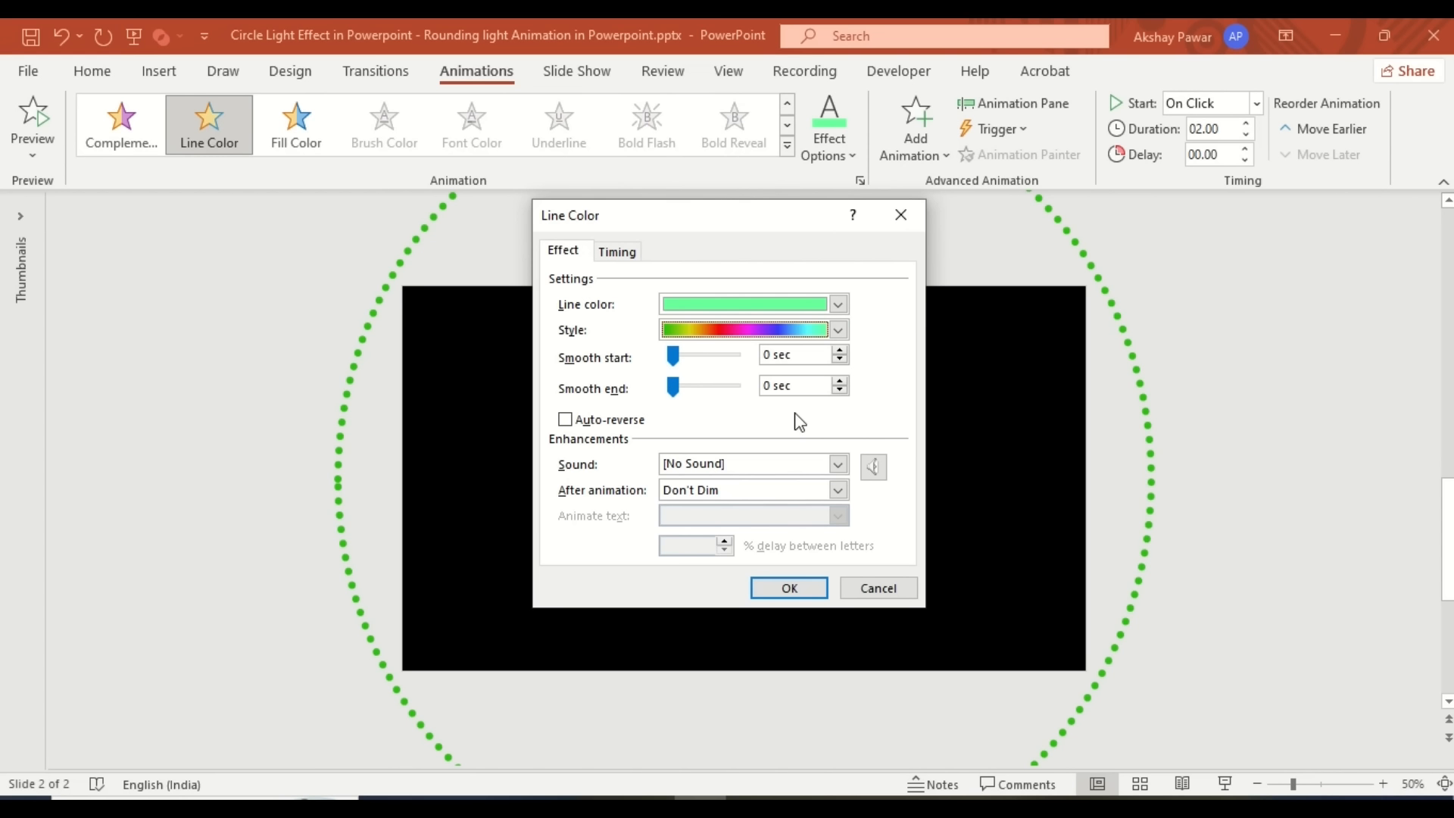
click(566, 421)
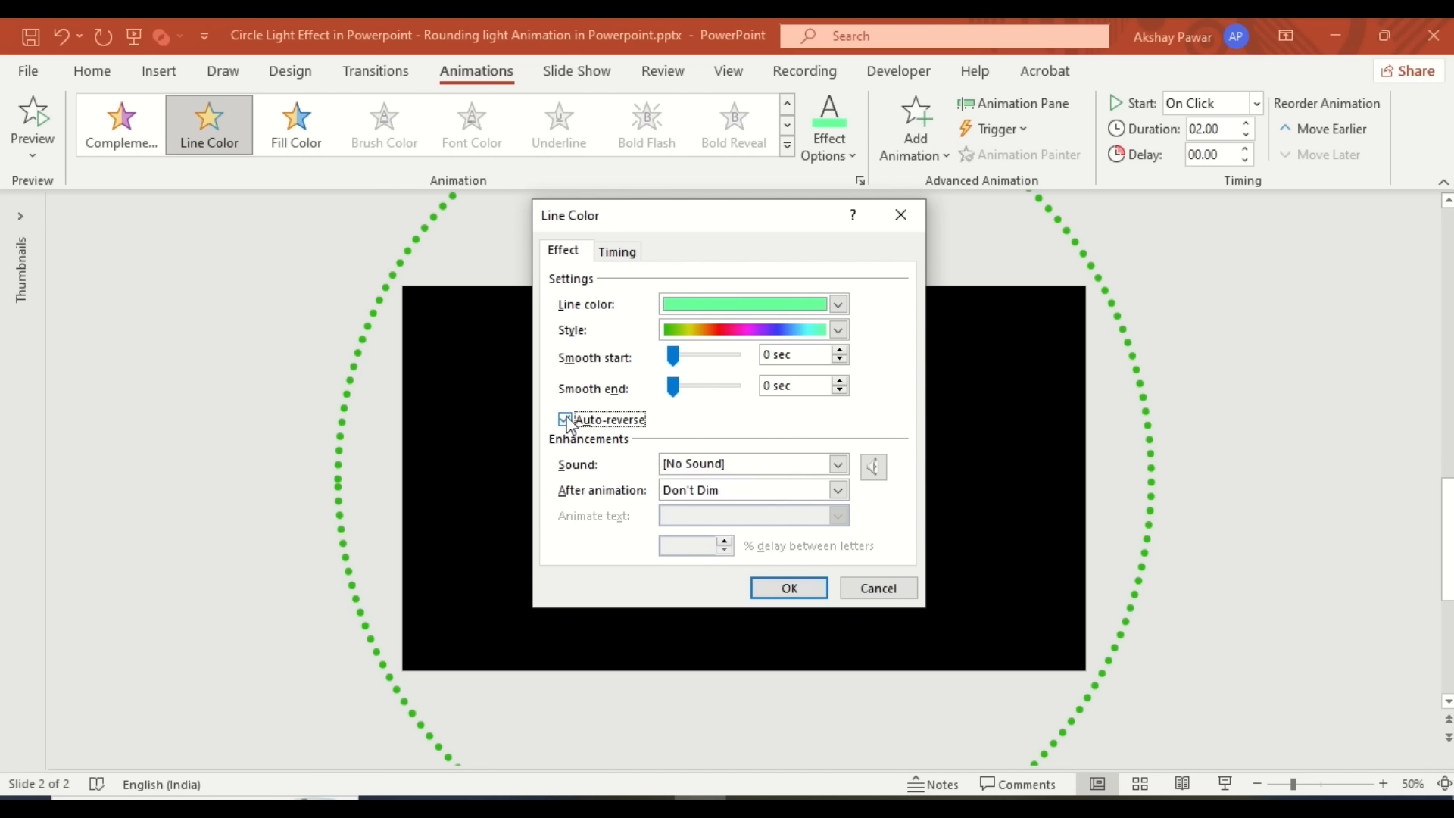
- Set the Line Color to start With Previous and repeat until end of slide
click(618, 251)
click(784, 283)
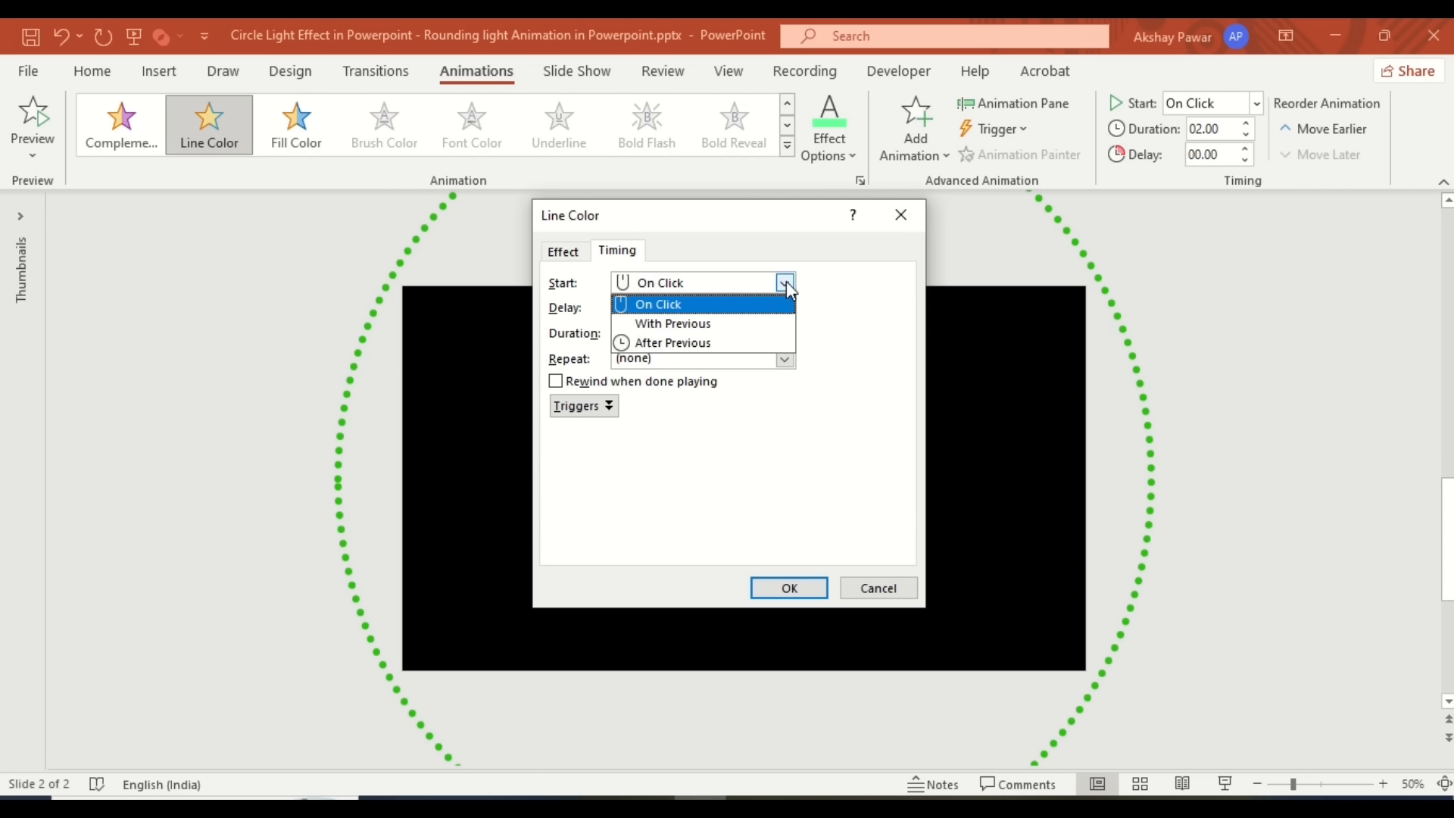
click(763, 325)
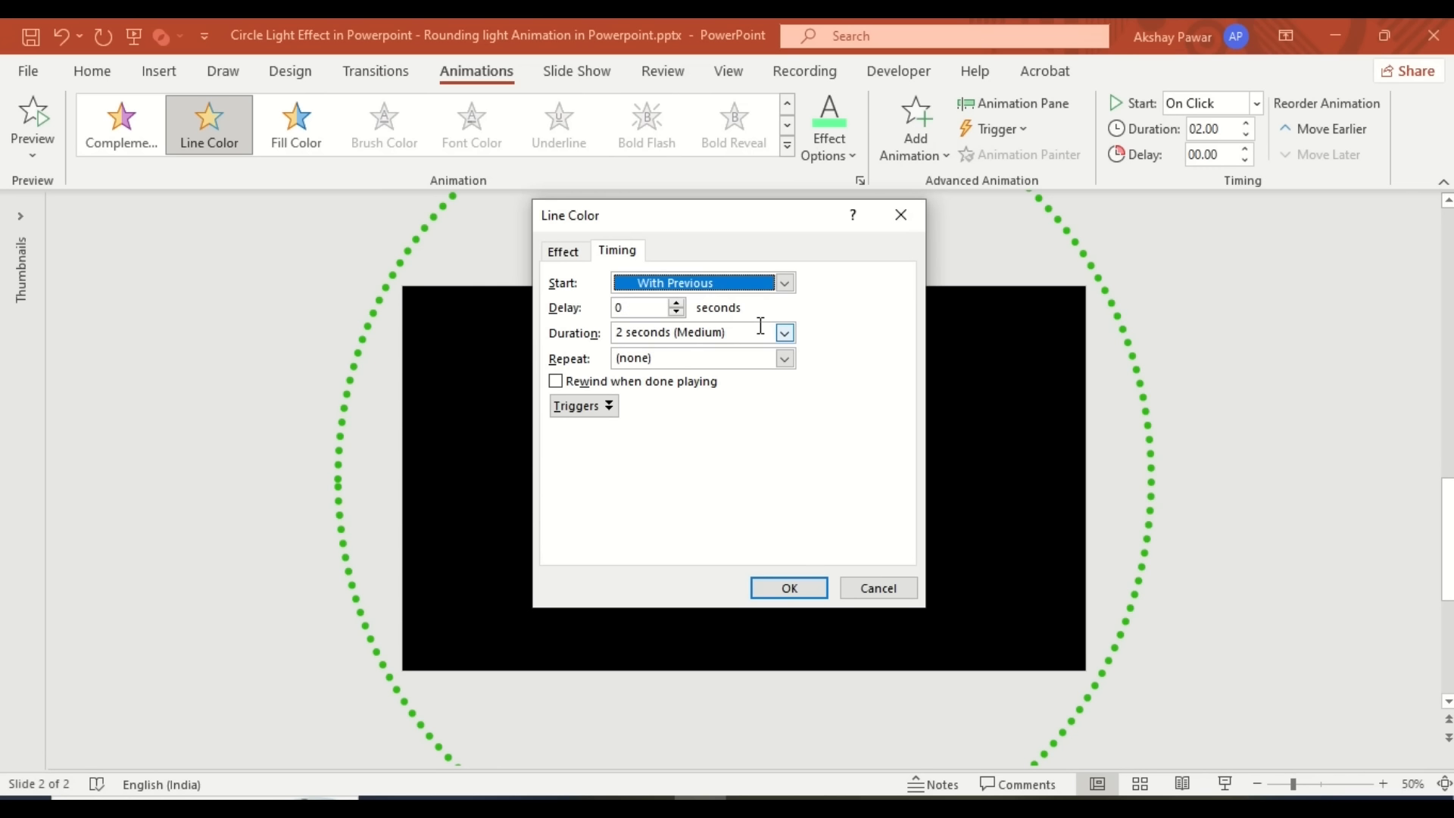
click(784, 359)
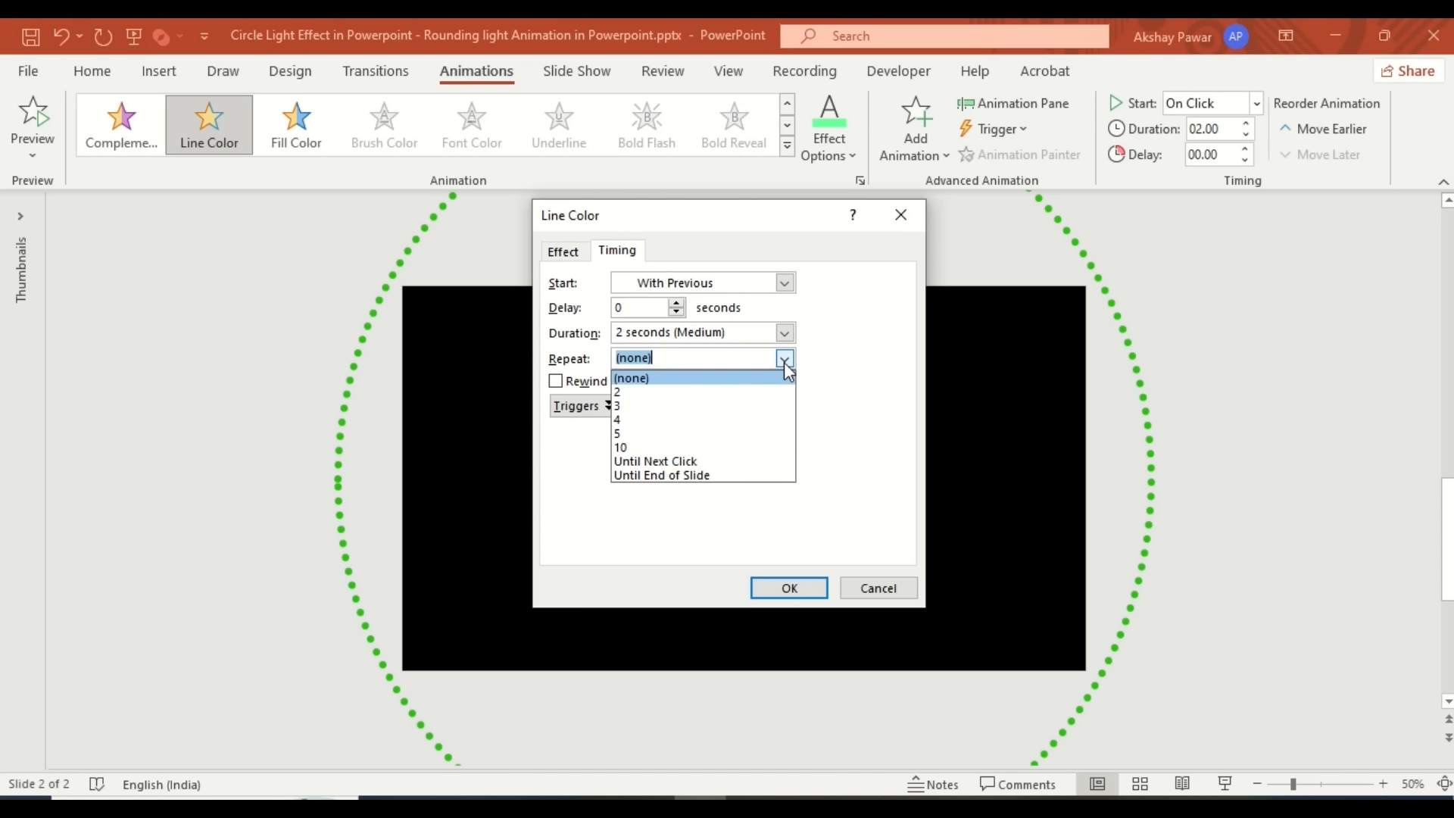
click(750, 475)
click(781, 589)
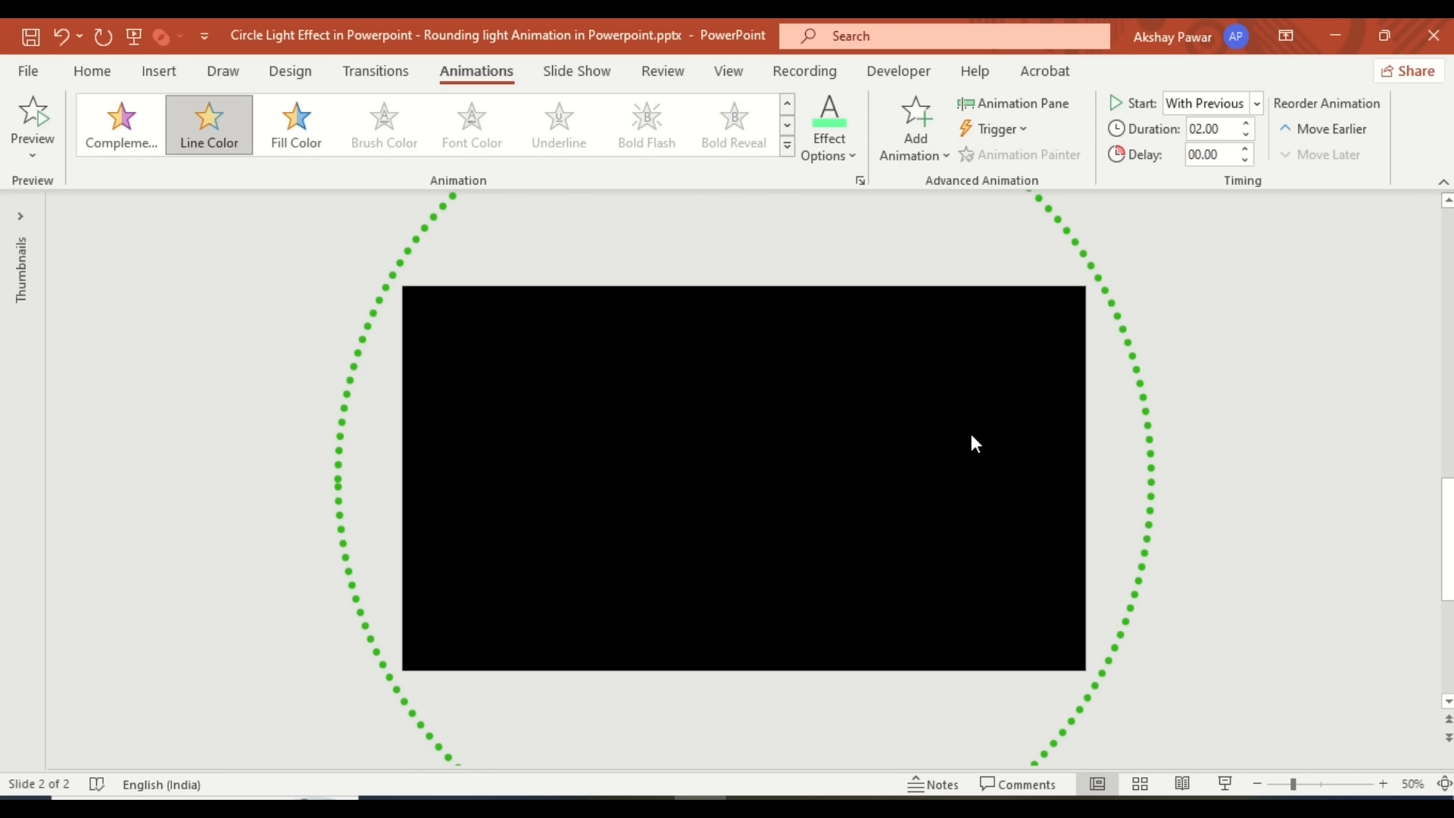
- Duplicate the dotted green circle, align it center and middle, and show the Animation Pane
click(1119, 326)
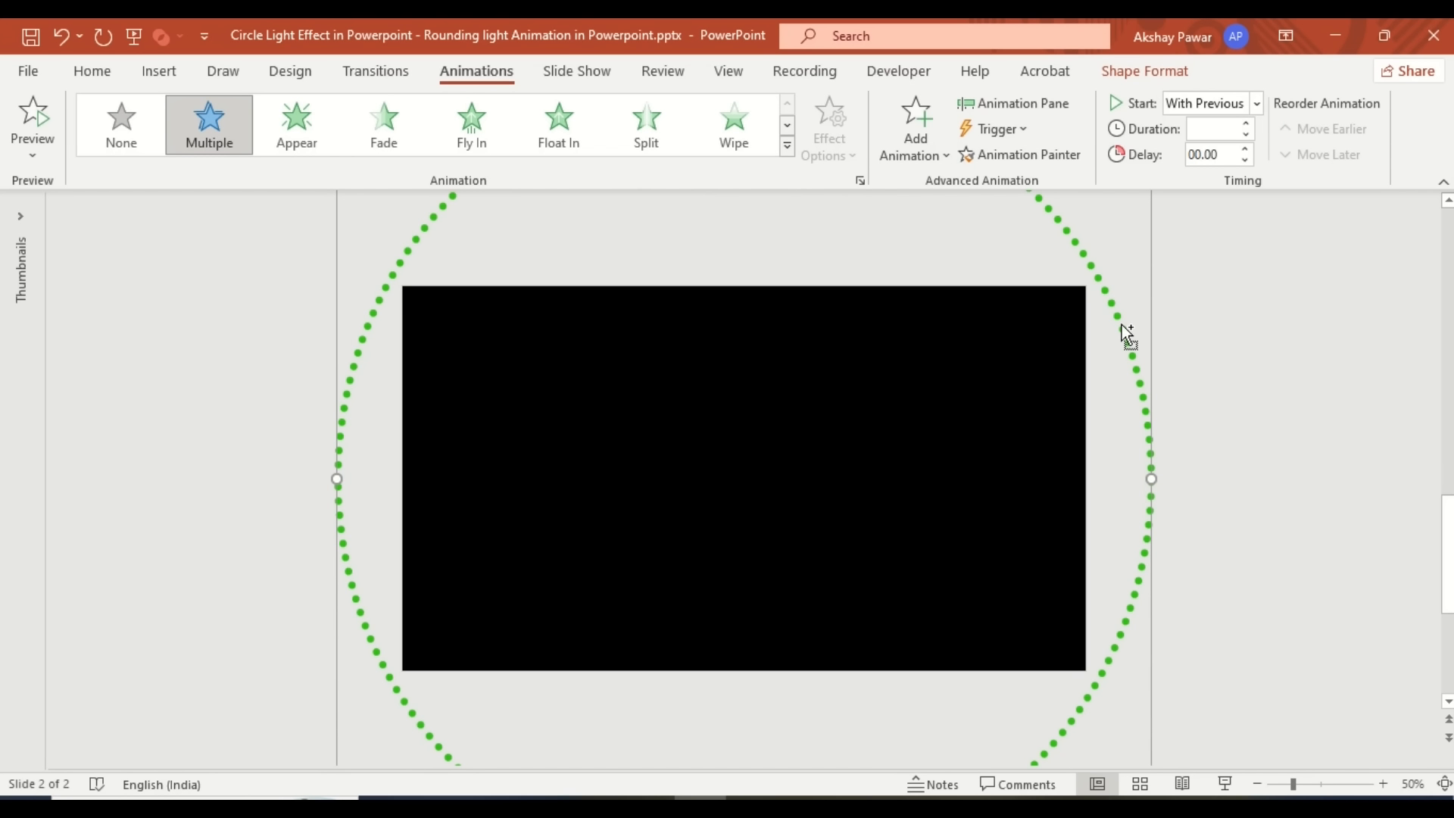
drag(1126, 333, 1133, 333)
click(1135, 76)
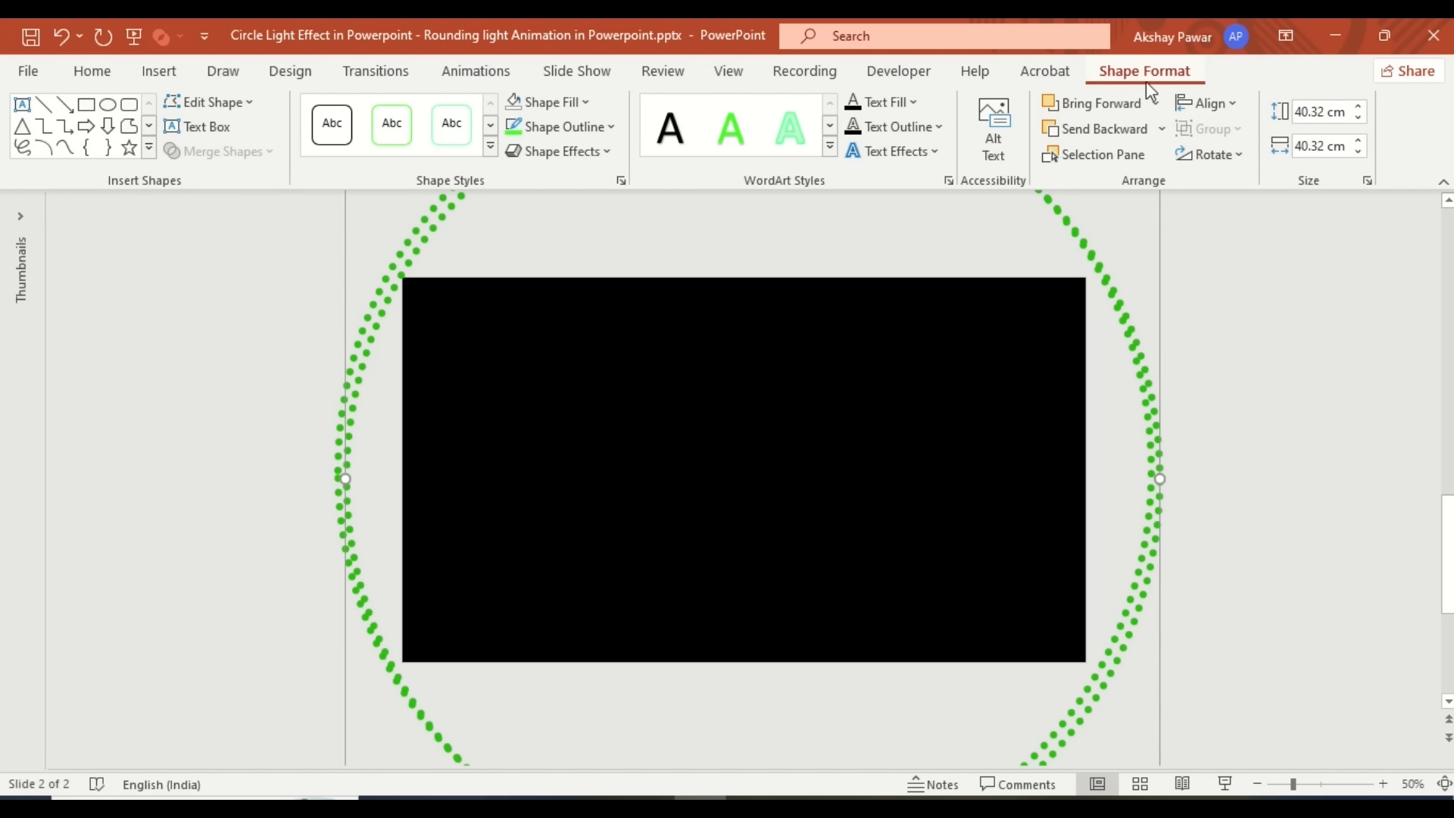
click(1209, 103)
click(1245, 162)
click(1209, 103)
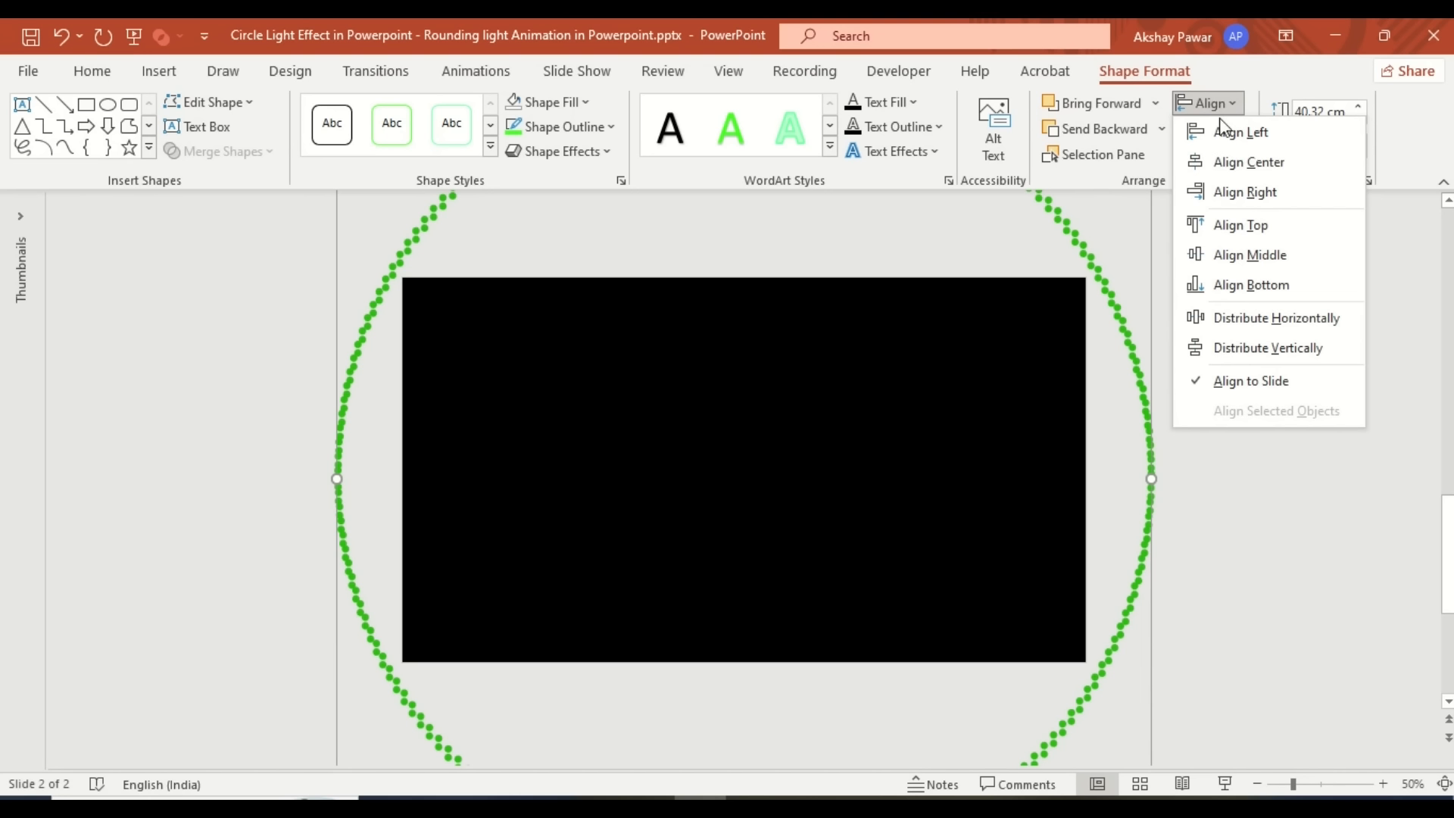
click(1238, 257)
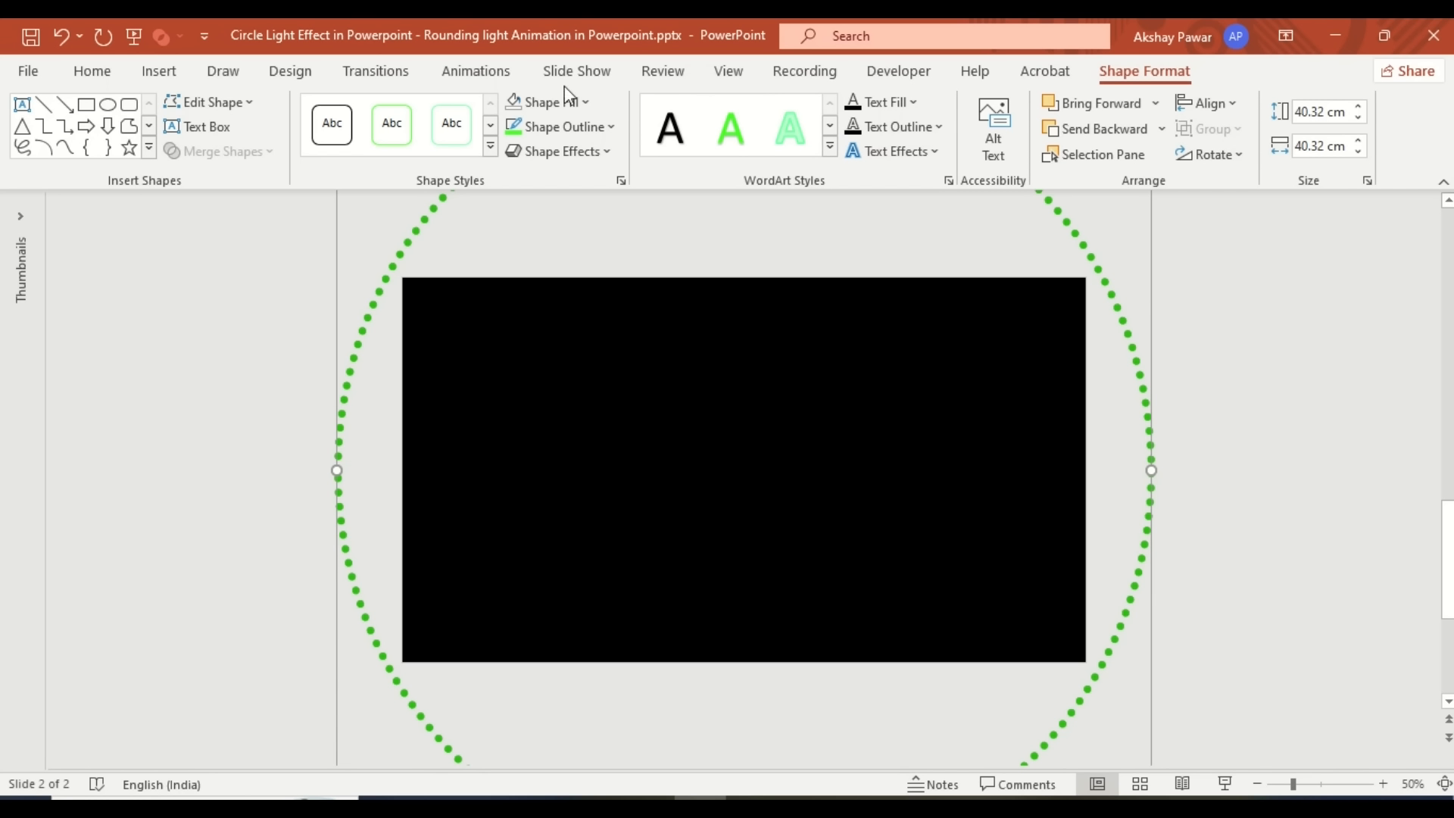
click(476, 71)
click(1025, 107)
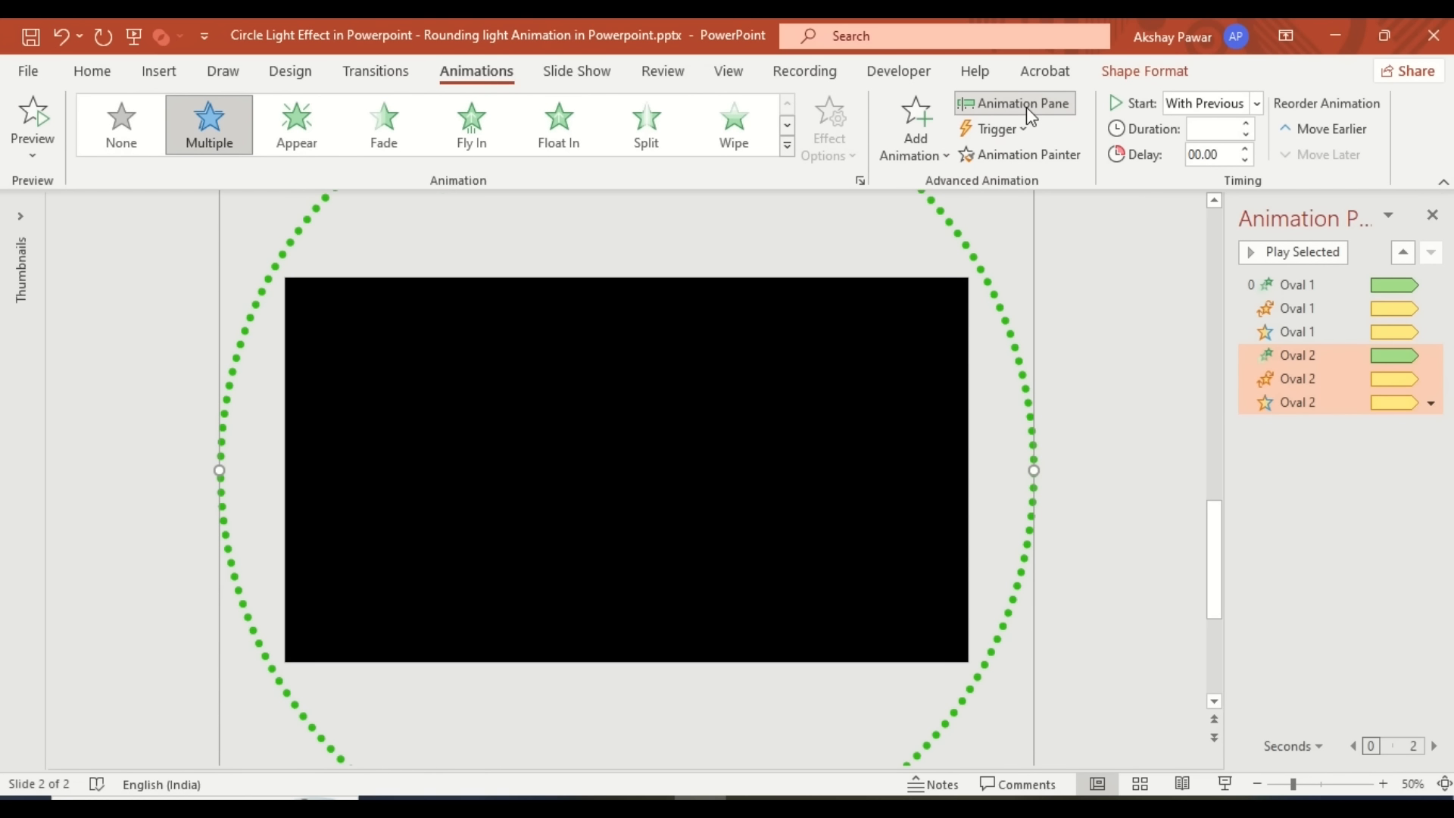
- Give Oval 2 a 1-second delay, then duplicate to Oval 3 and 4 with delays 2 and 3
click(1209, 154)
text(1)
key(Return)
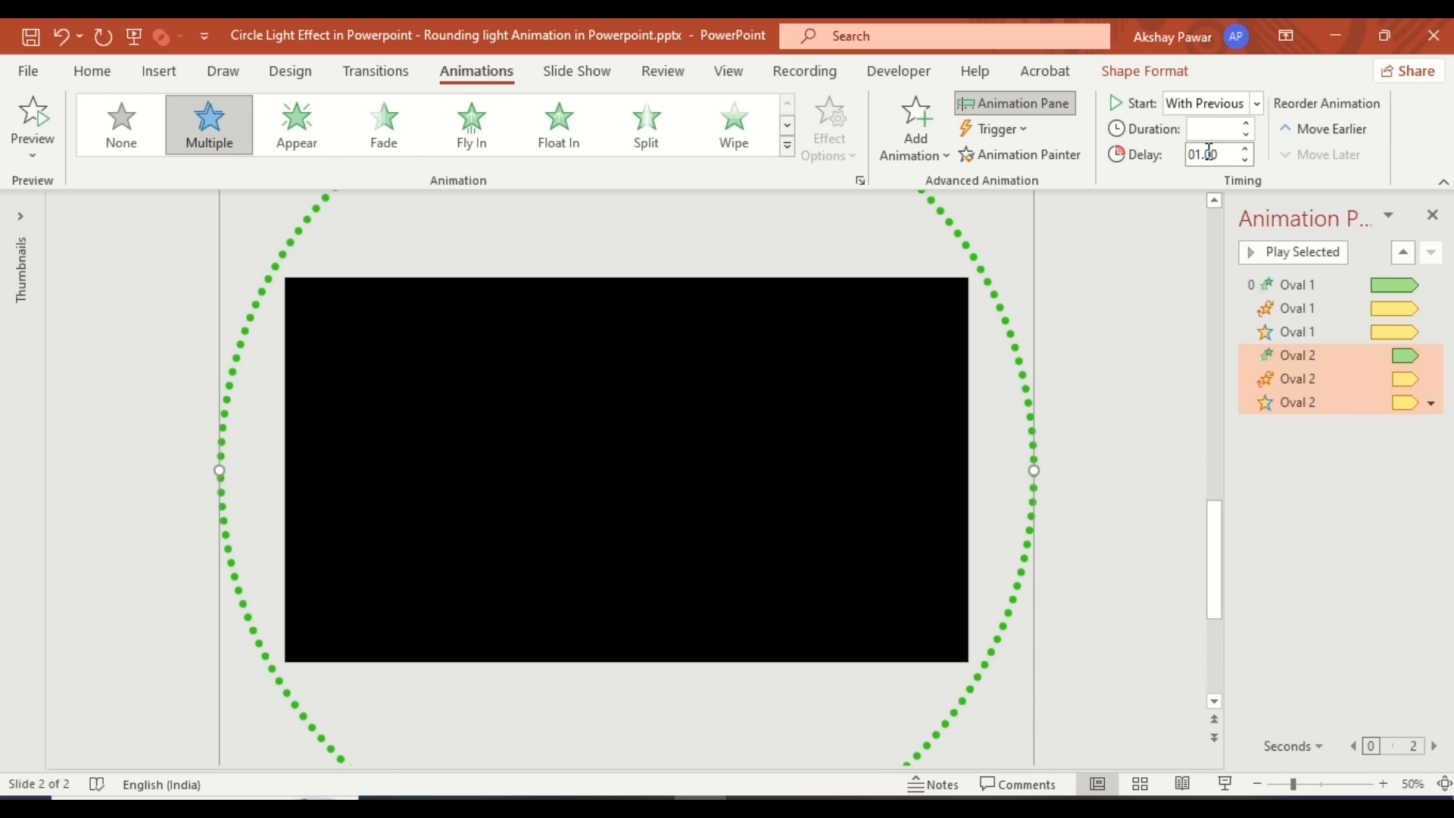
key(ctrl+d)
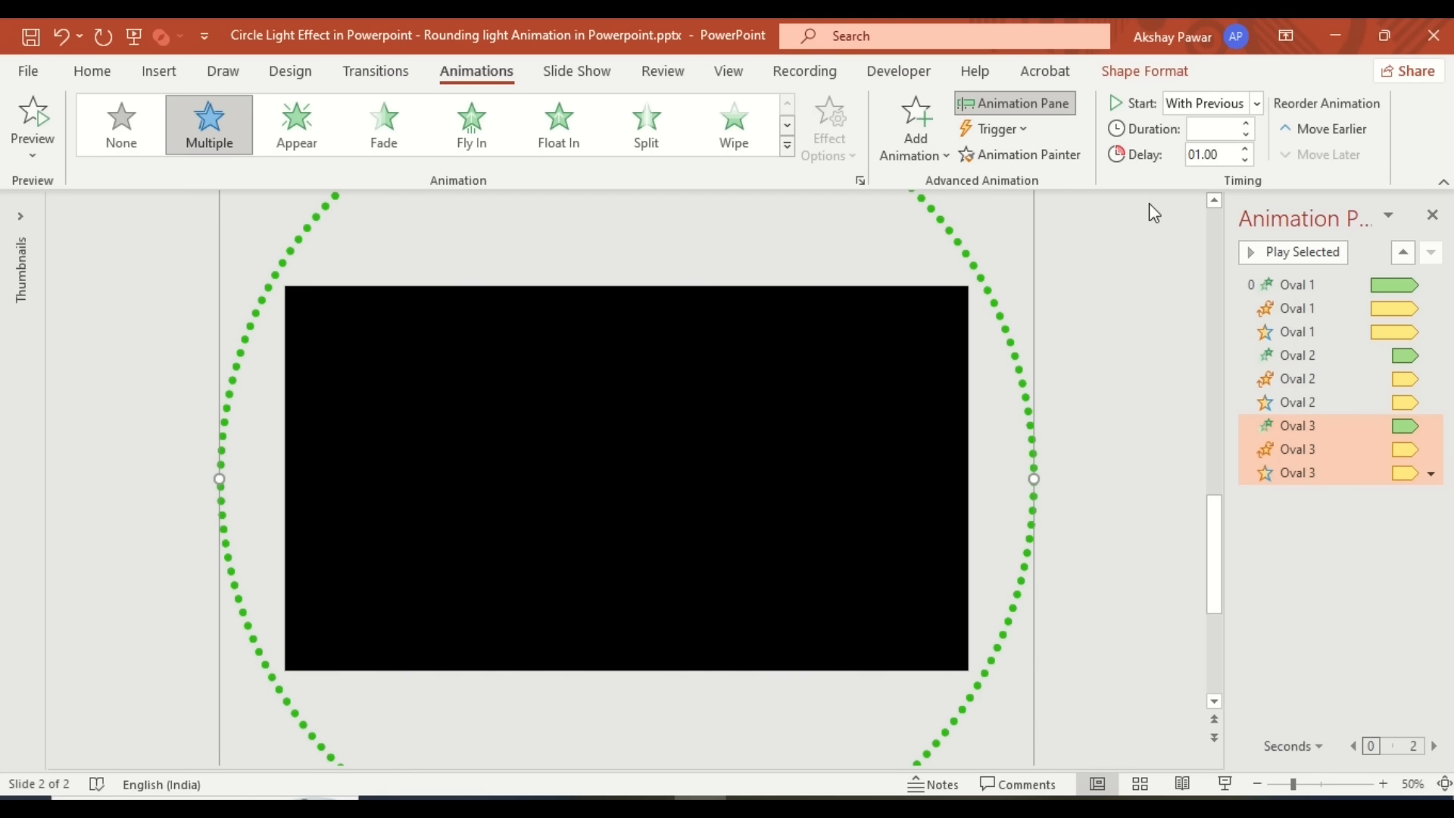
click(1207, 156)
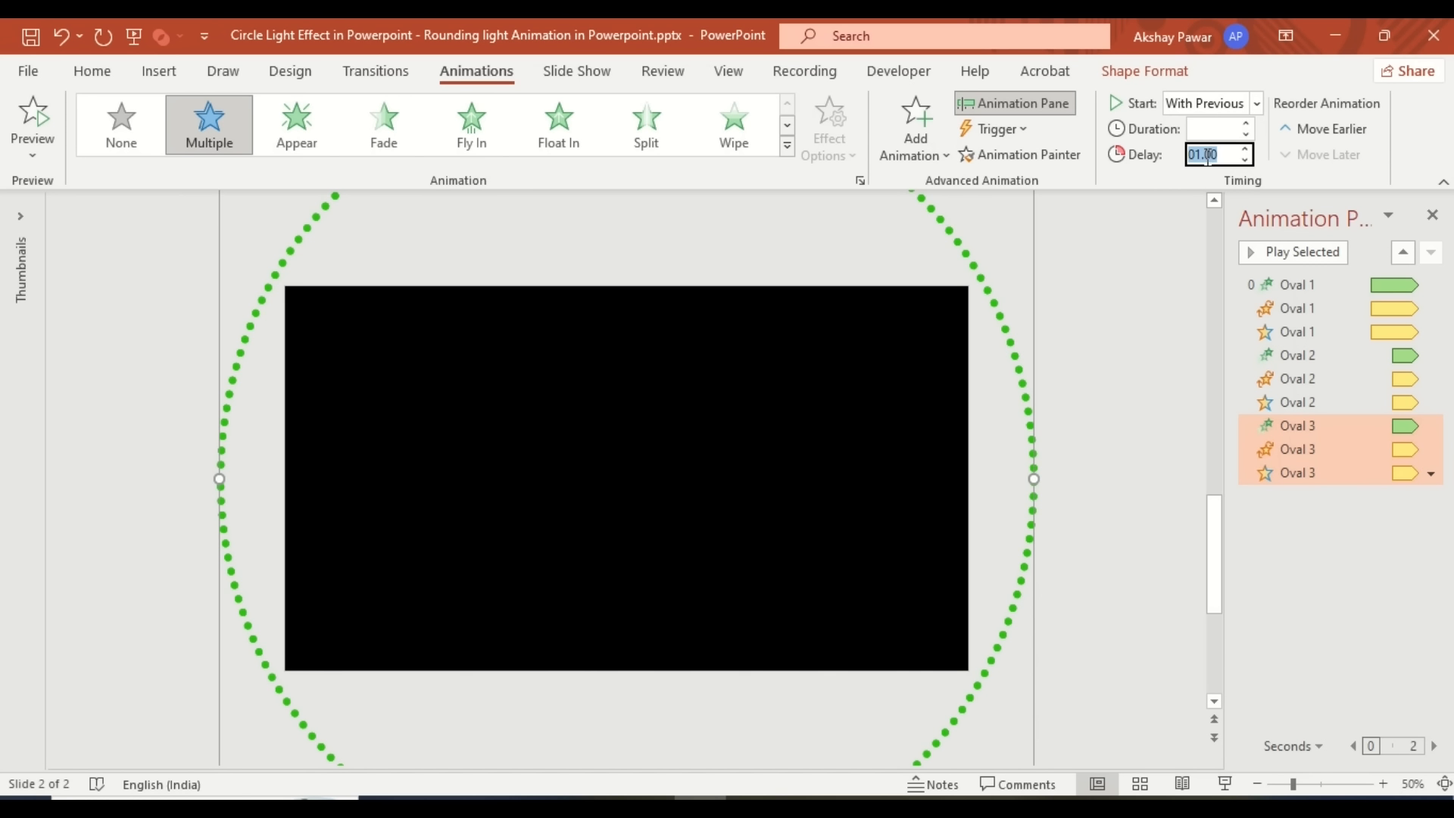
text(2)
key(Return)
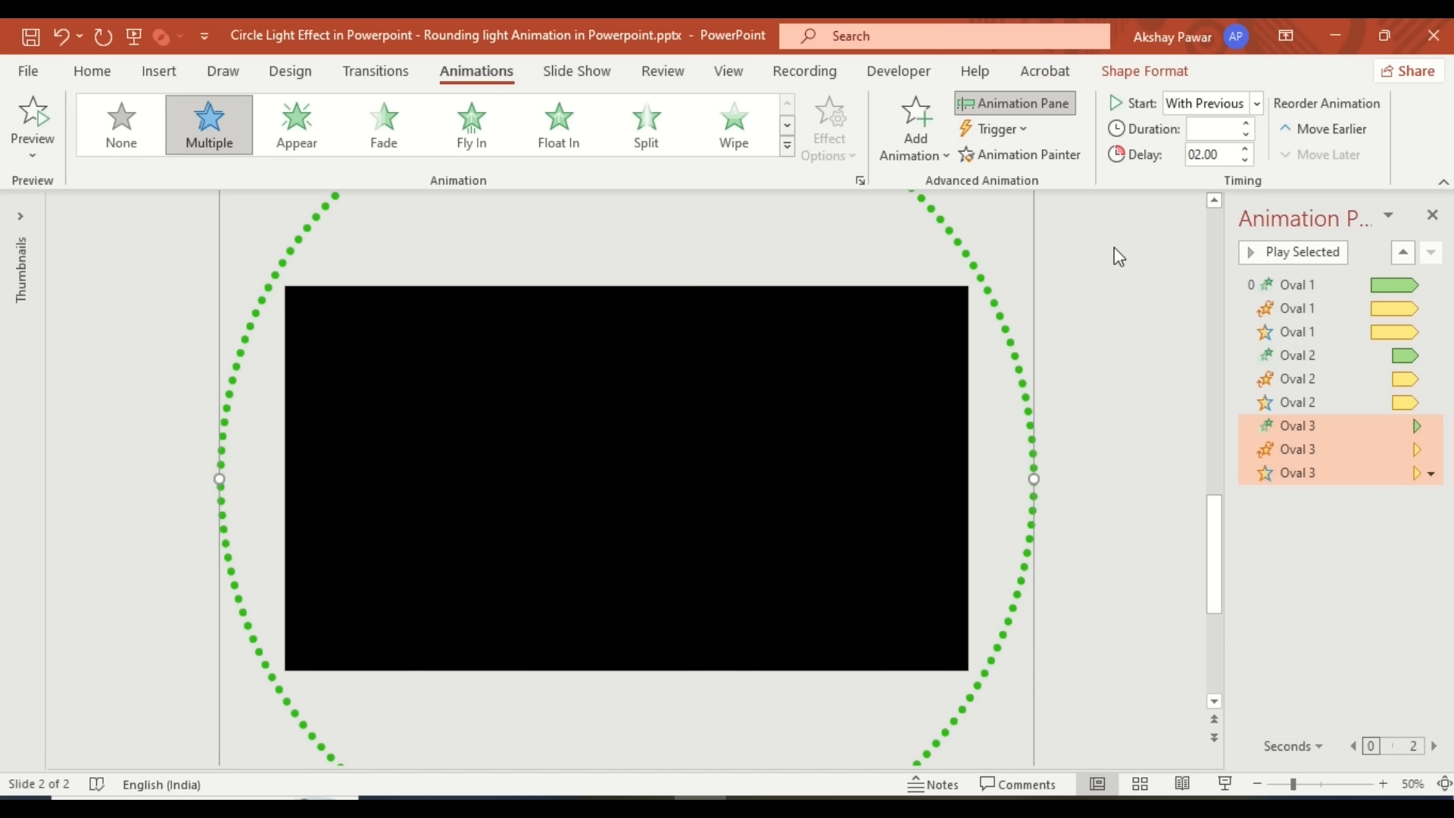
key(ctrl+d)
click(1212, 156)
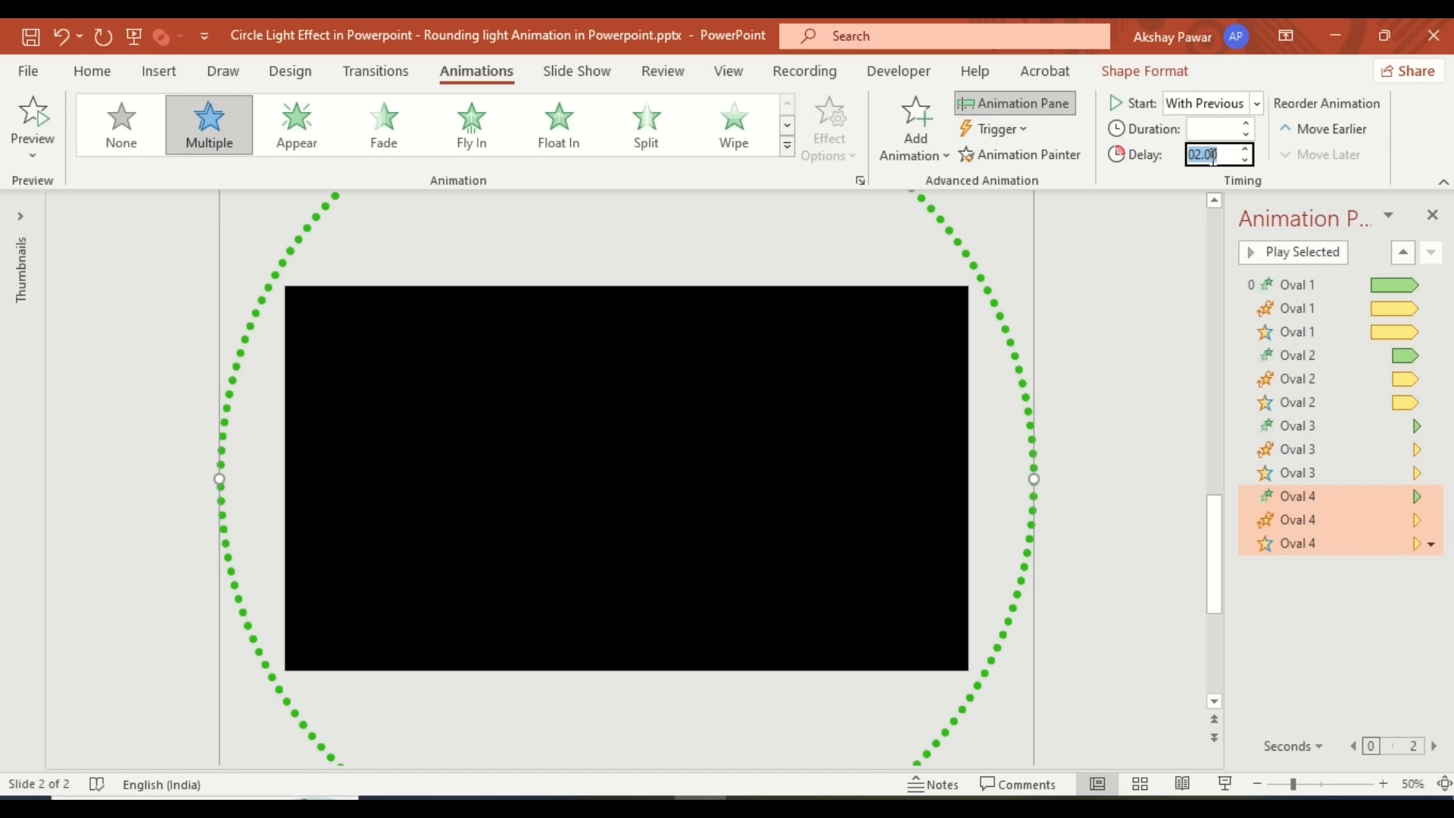
text(3)
key(Return)
- Duplicate the circle as Oval 5, 6 and 7 with delays of 4, 5 and 6 seconds
key(ctrl+d)
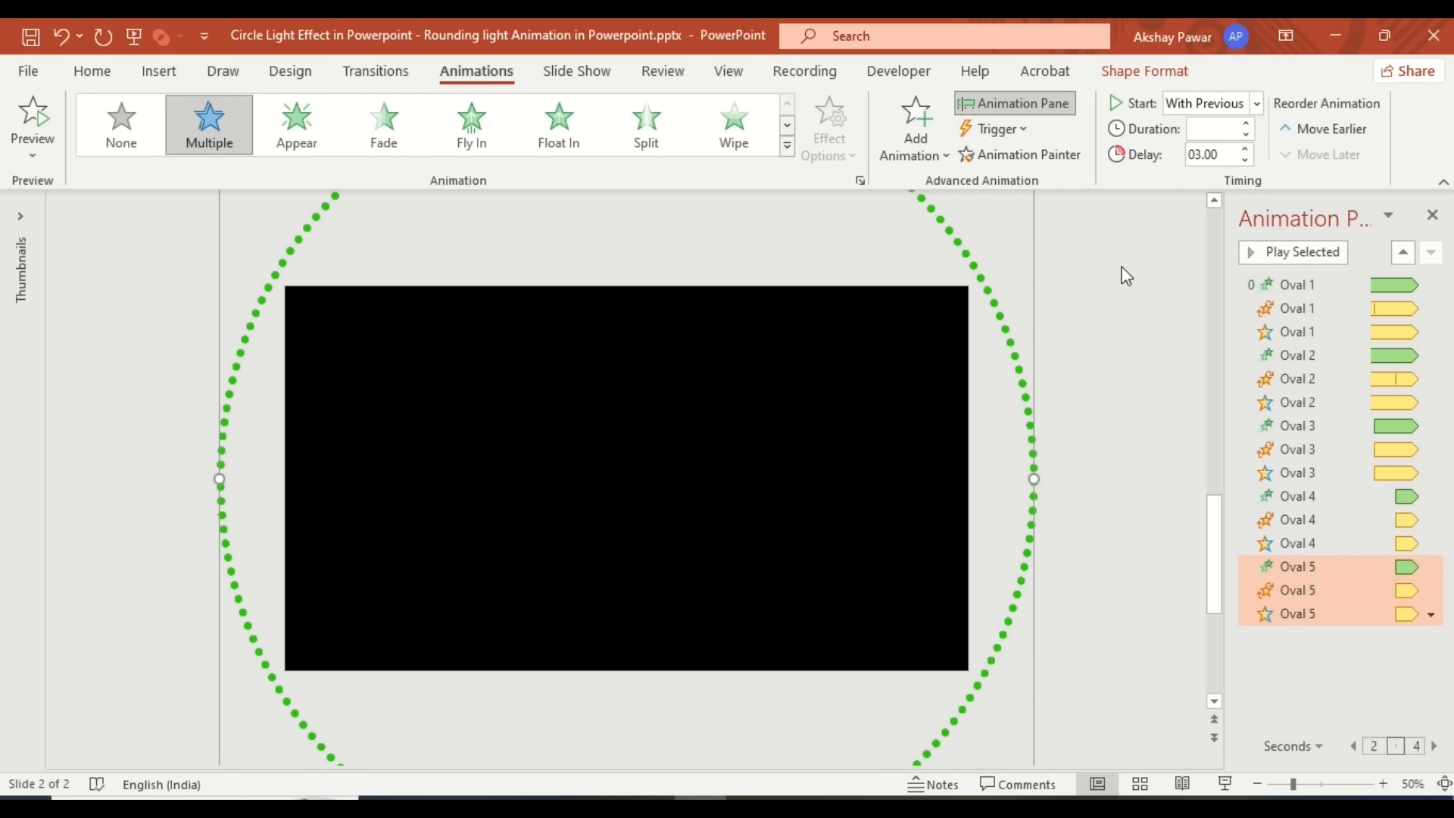
click(1206, 156)
text(4)
key(Return)
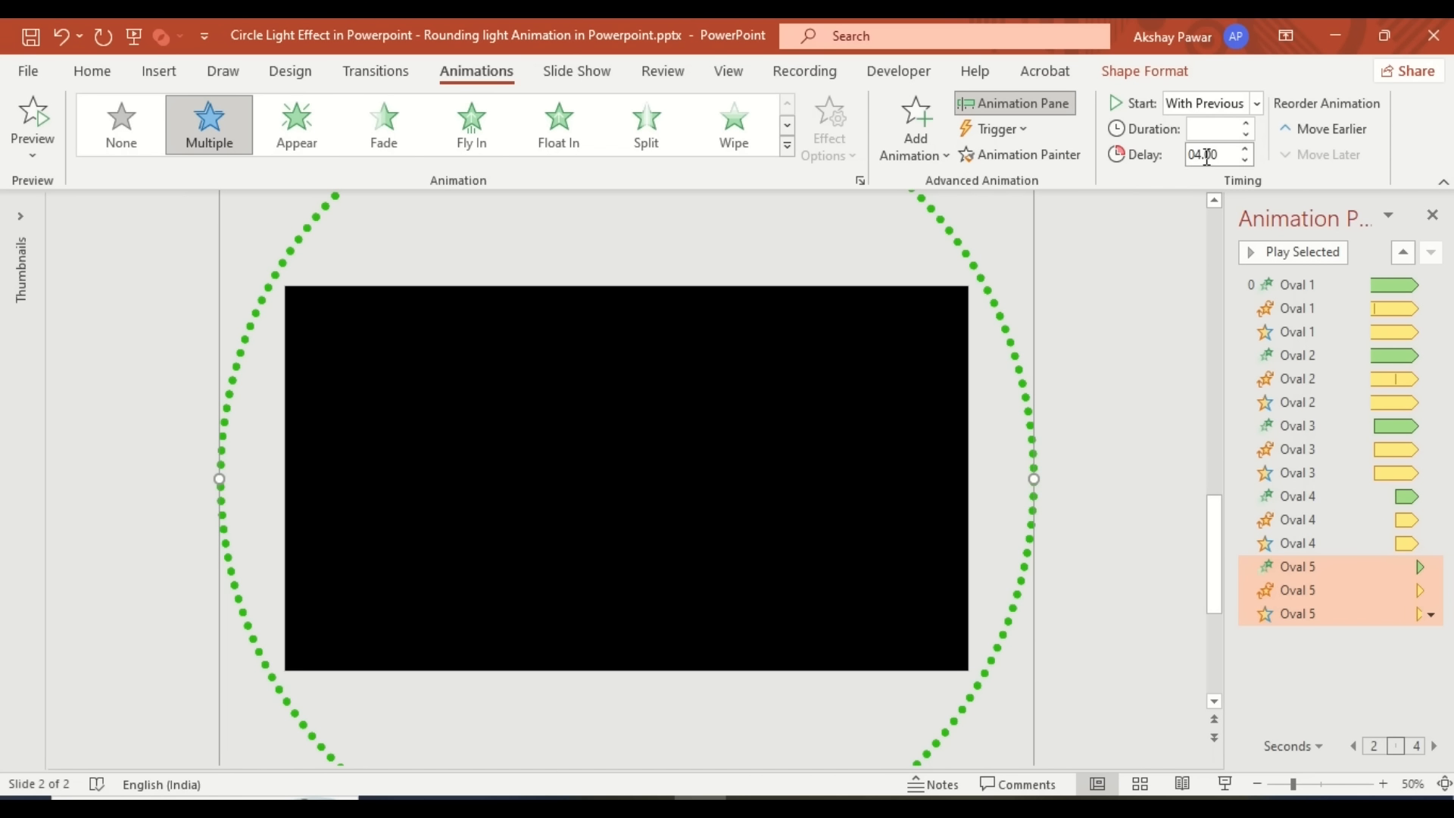
key(ctrl+d)
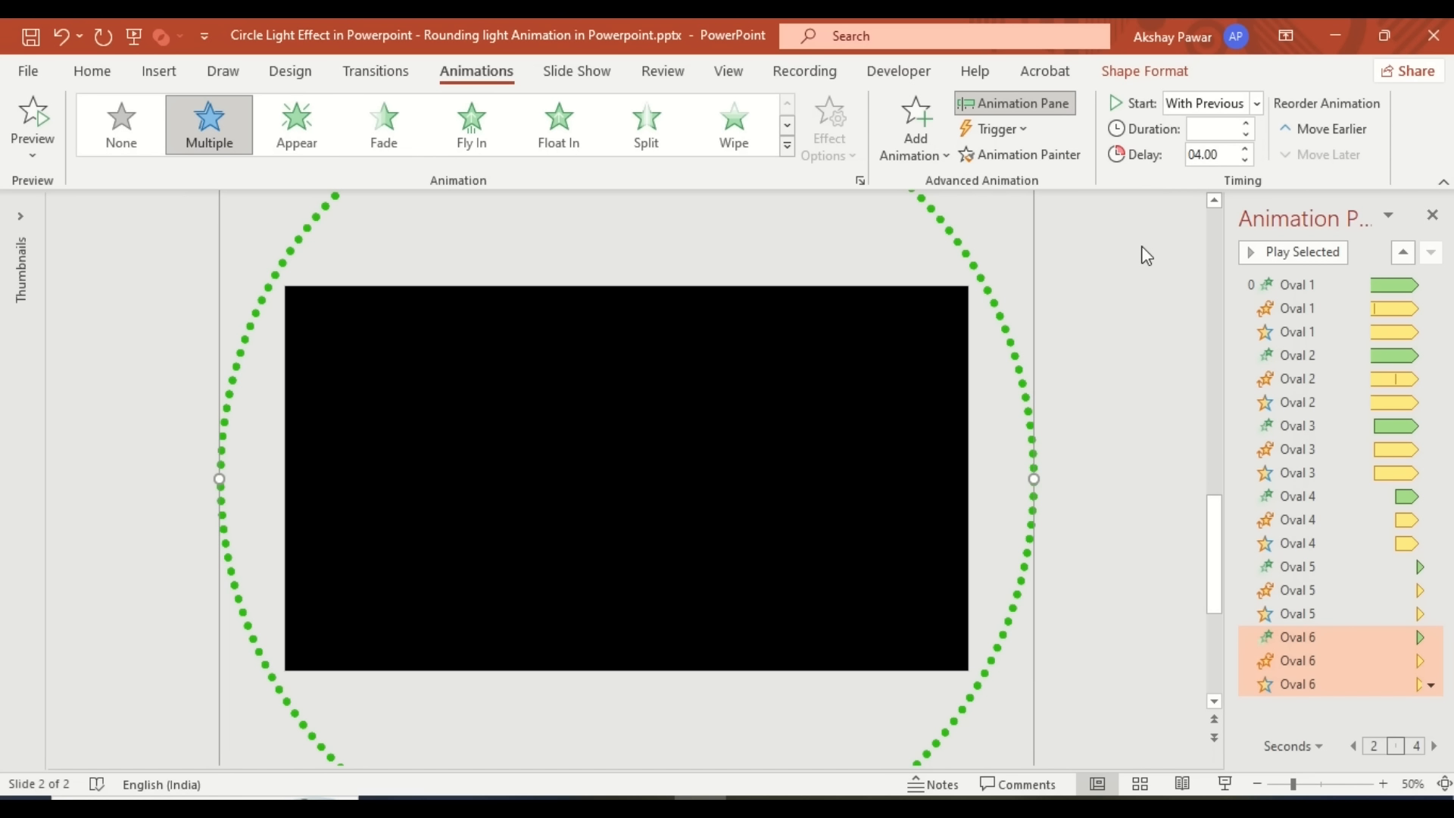
click(1206, 155)
text(5)
key(Return)
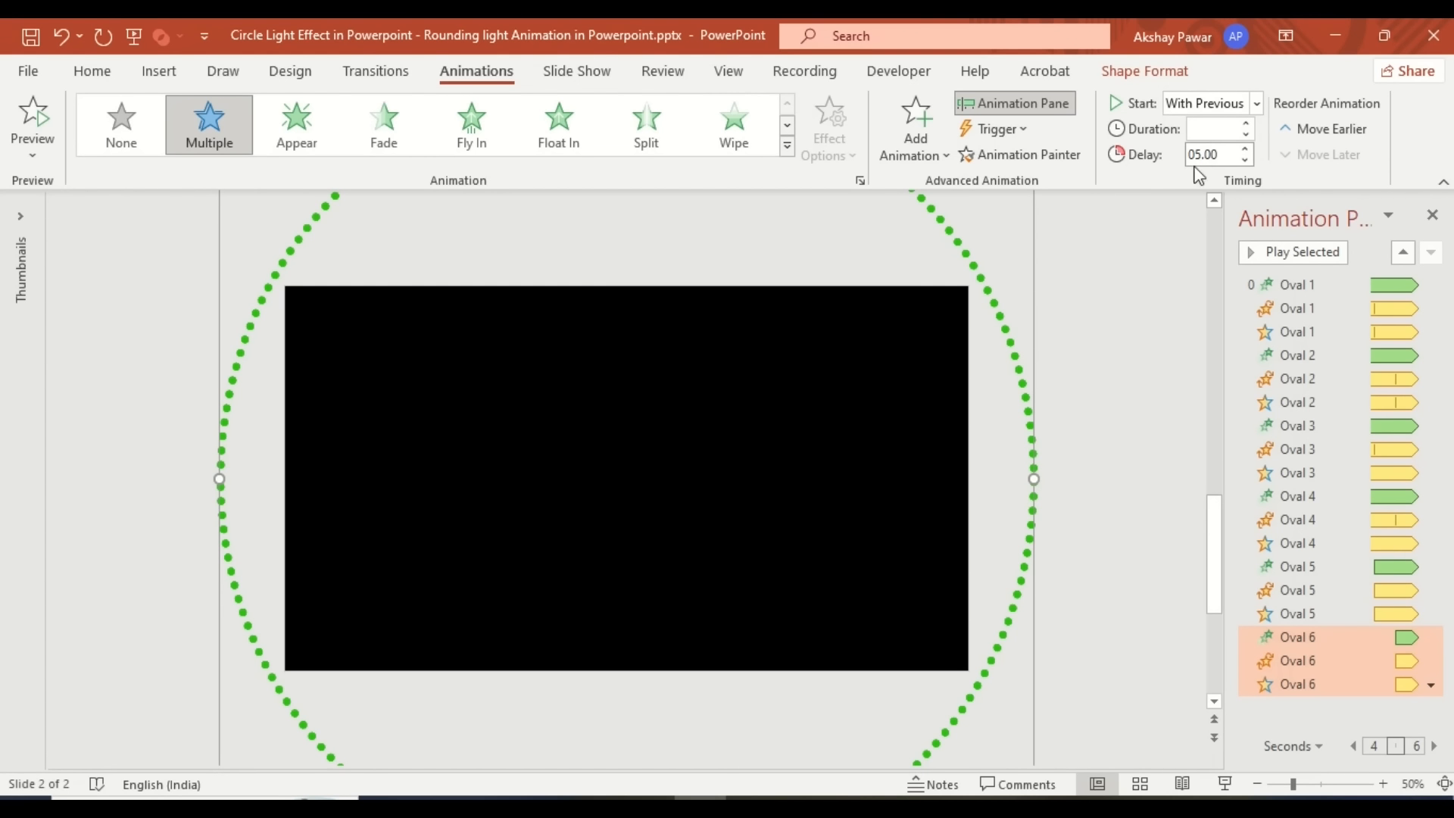
key(ctrl+d)
click(1212, 155)
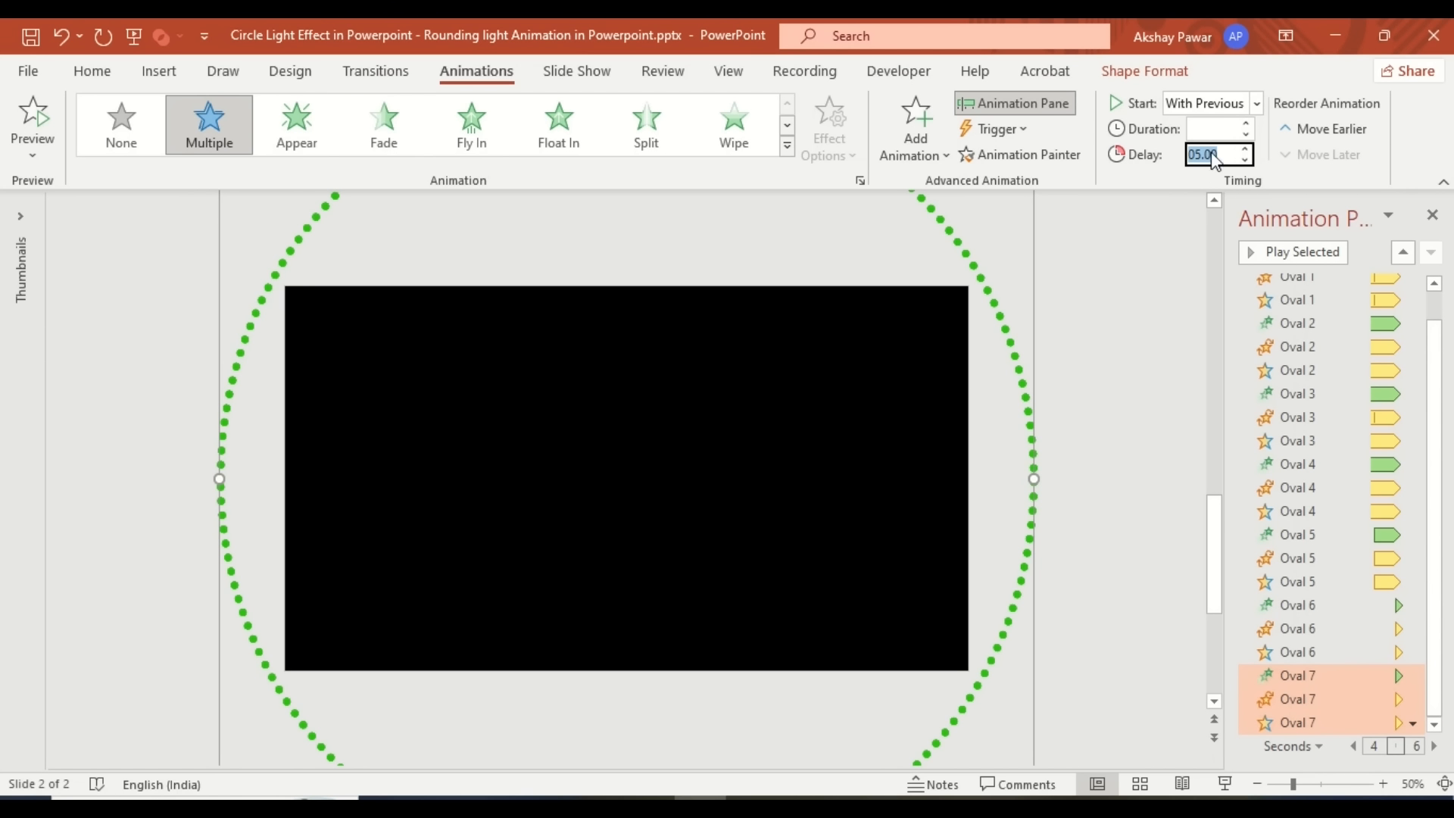
text(6)
key(Return)
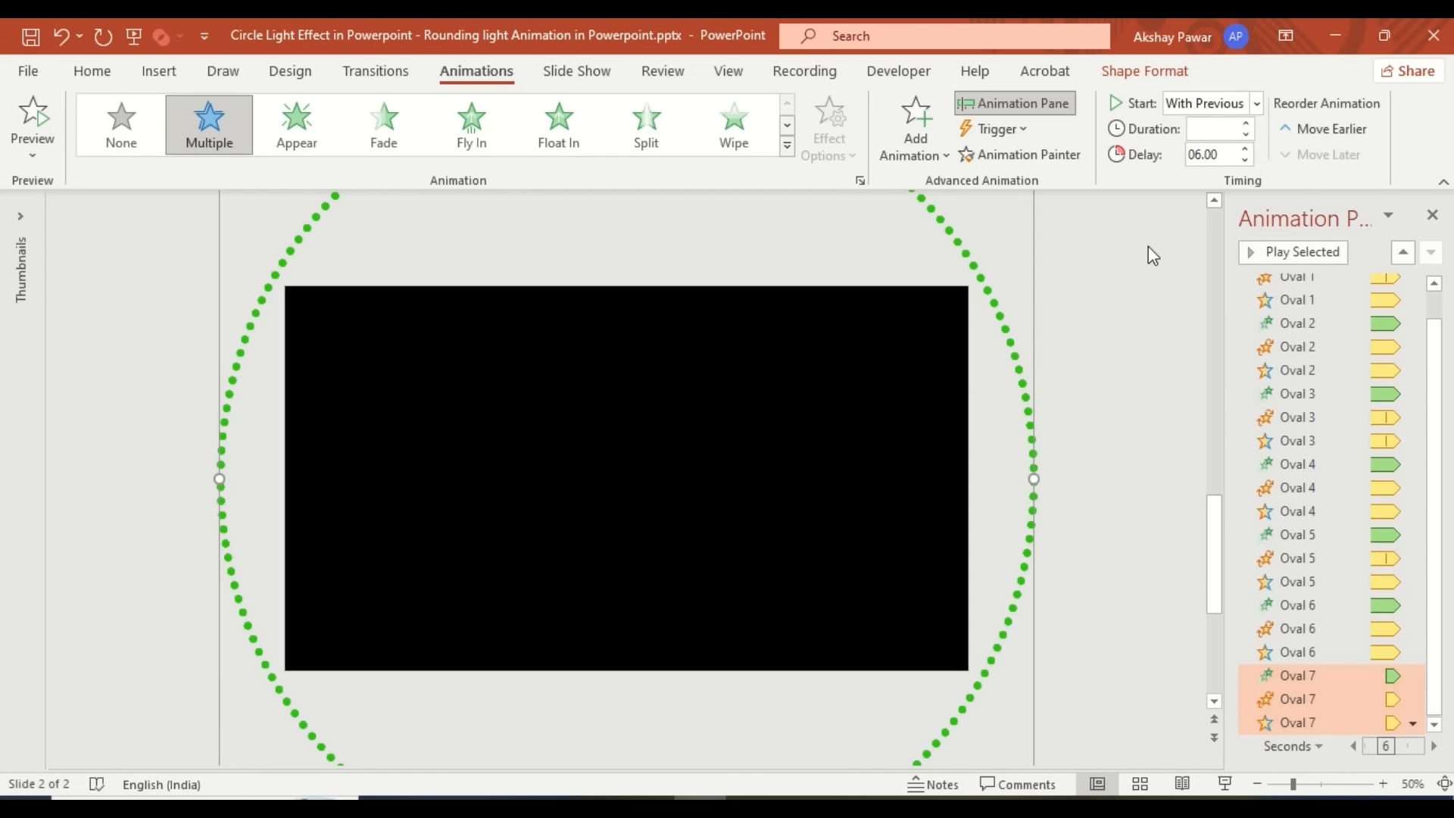
- Add Oval 8 and 9 with 7- and 8-second delays, then play the slide show
key(ctrl+d)
click(1202, 157)
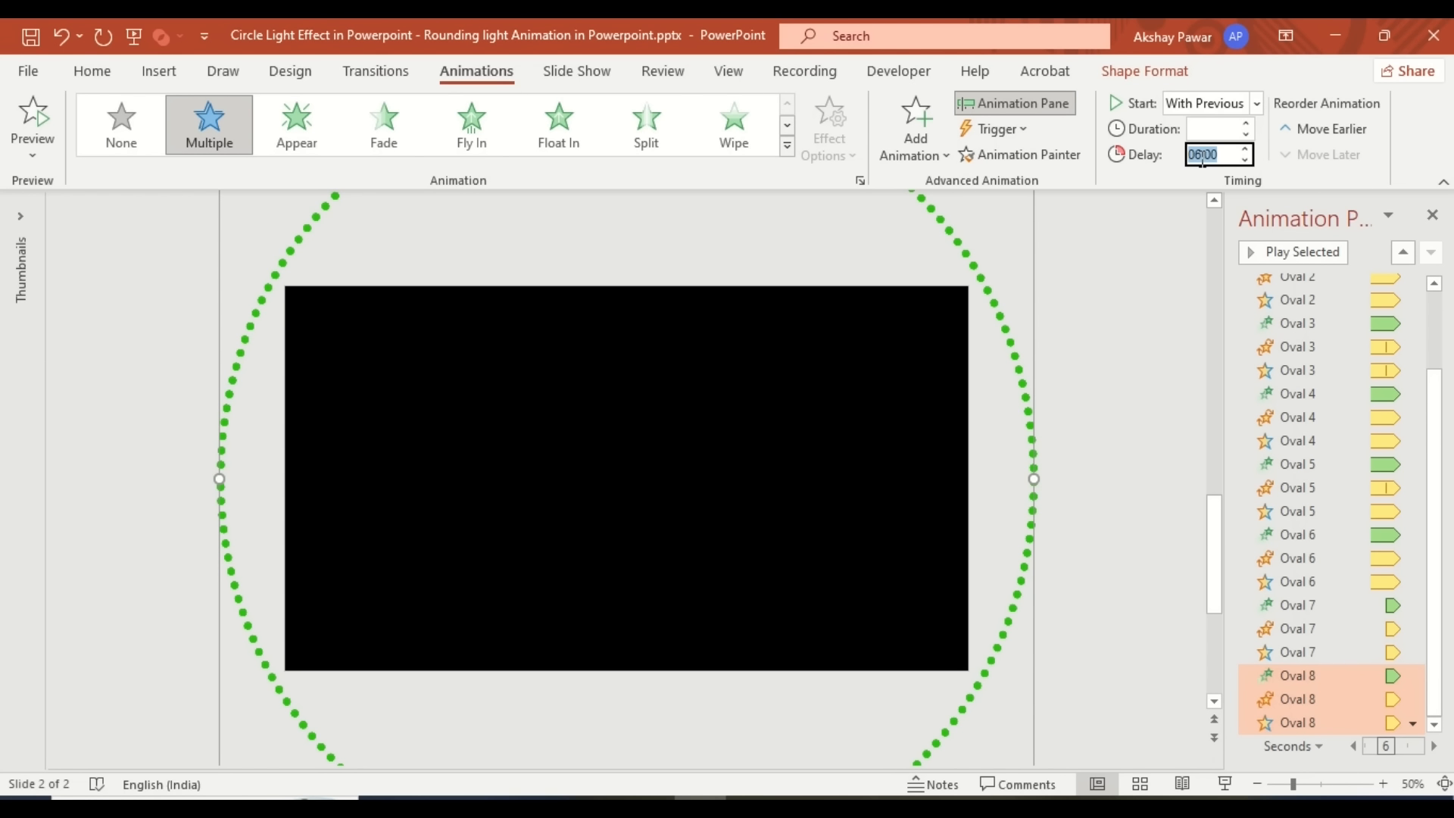
text(7)
key(Return)
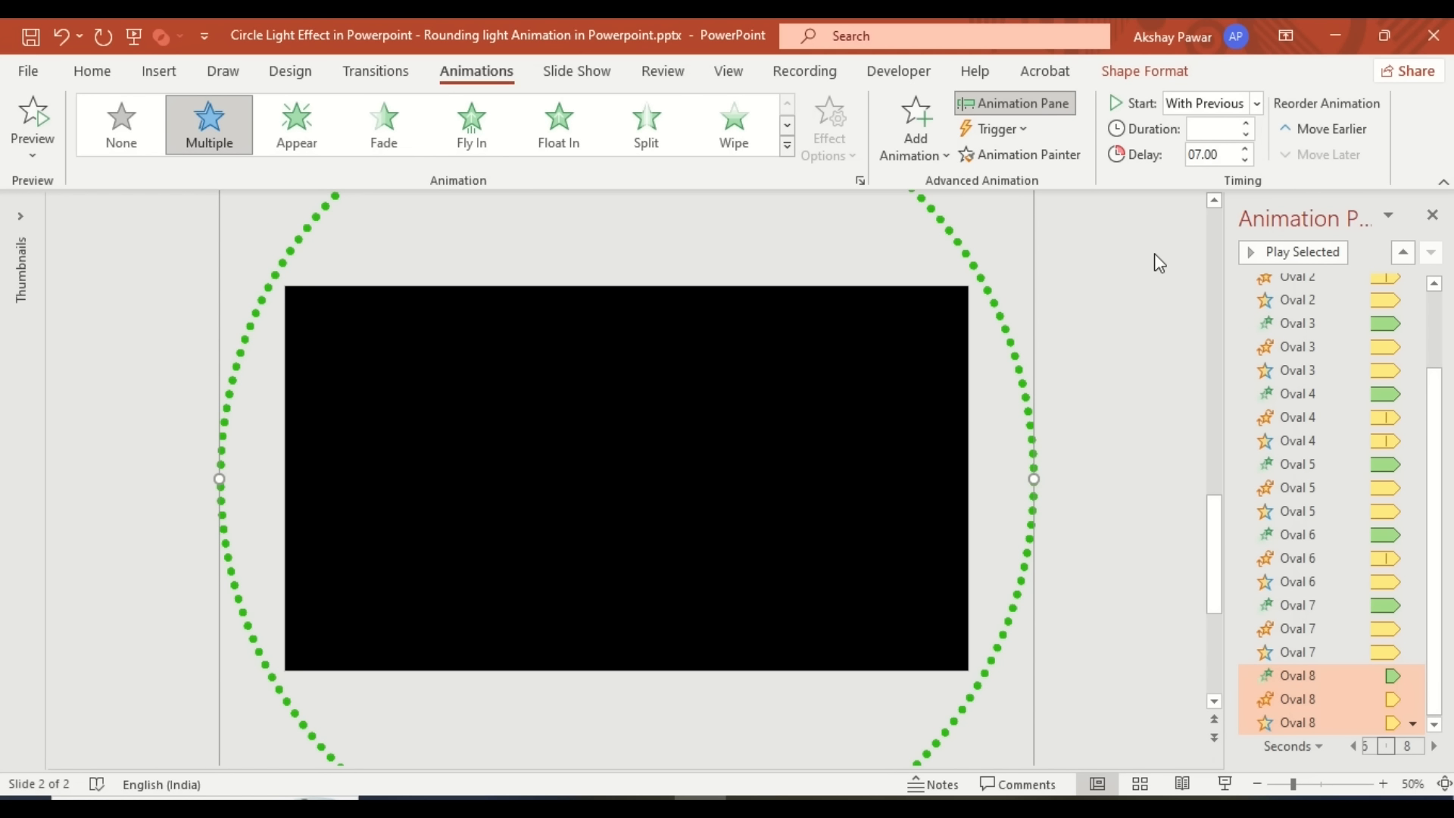
key(ctrl+d)
click(1209, 157)
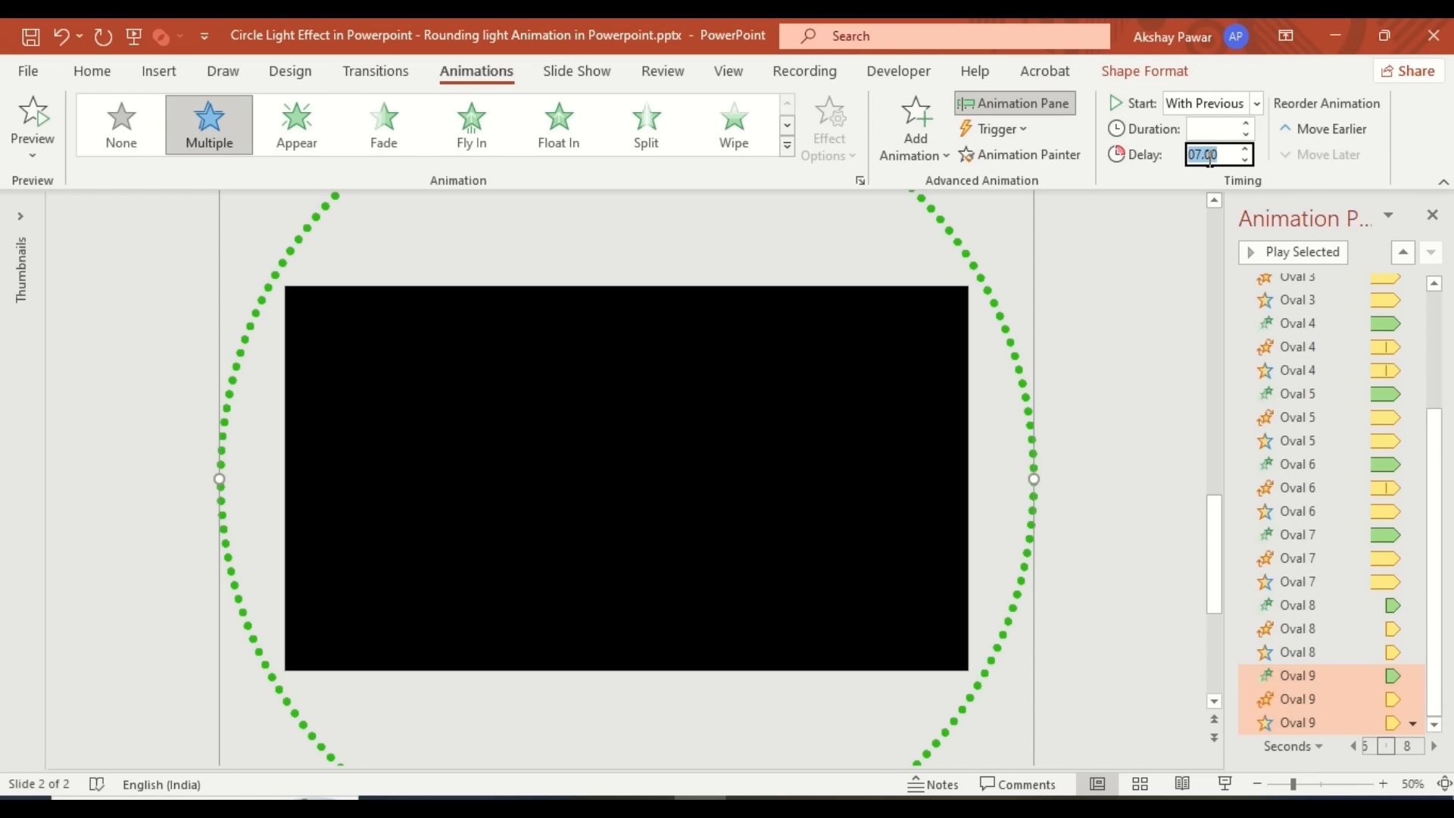
text(8)
key(Return)
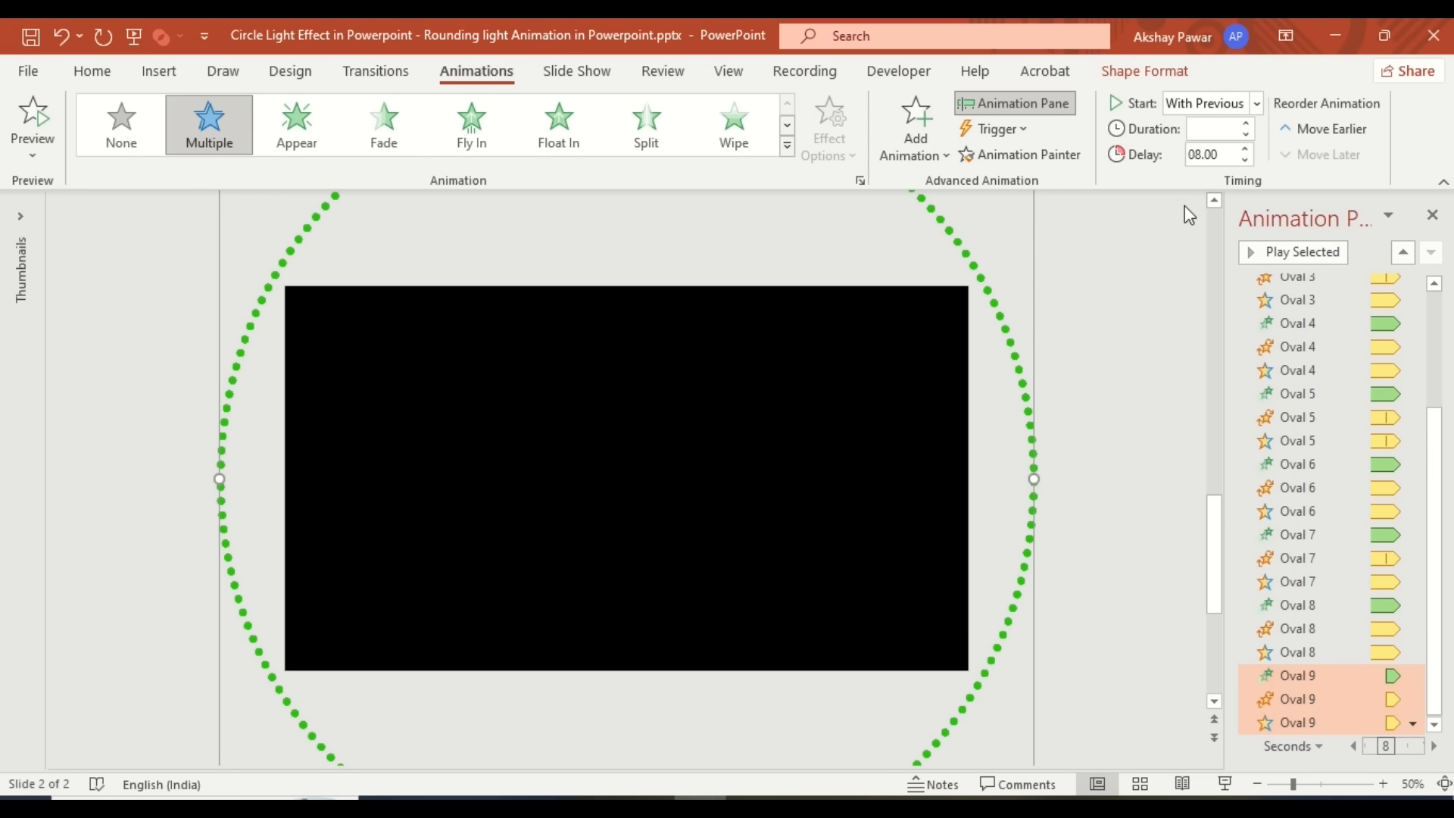
click(1431, 215)
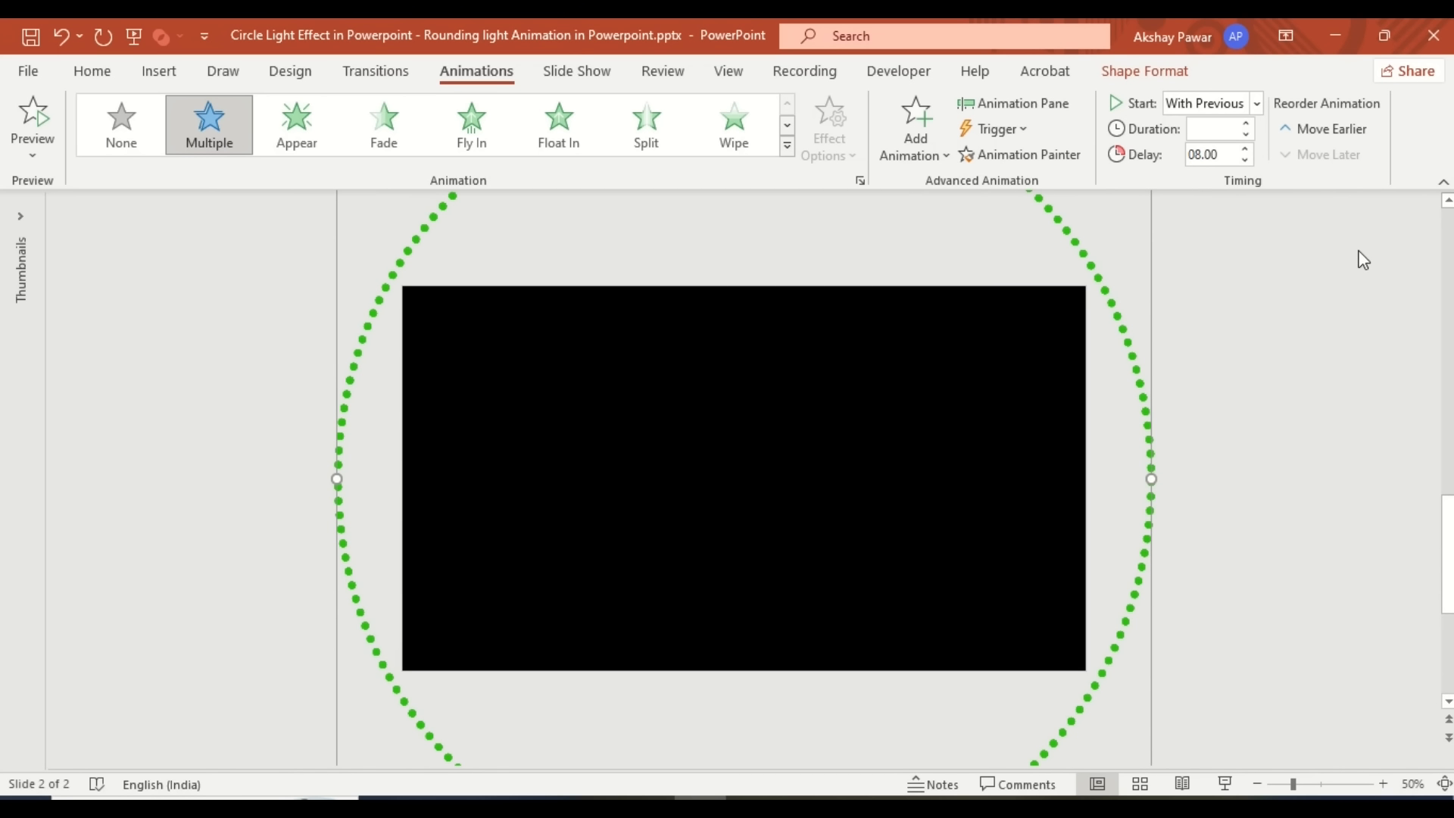
click(1225, 784)
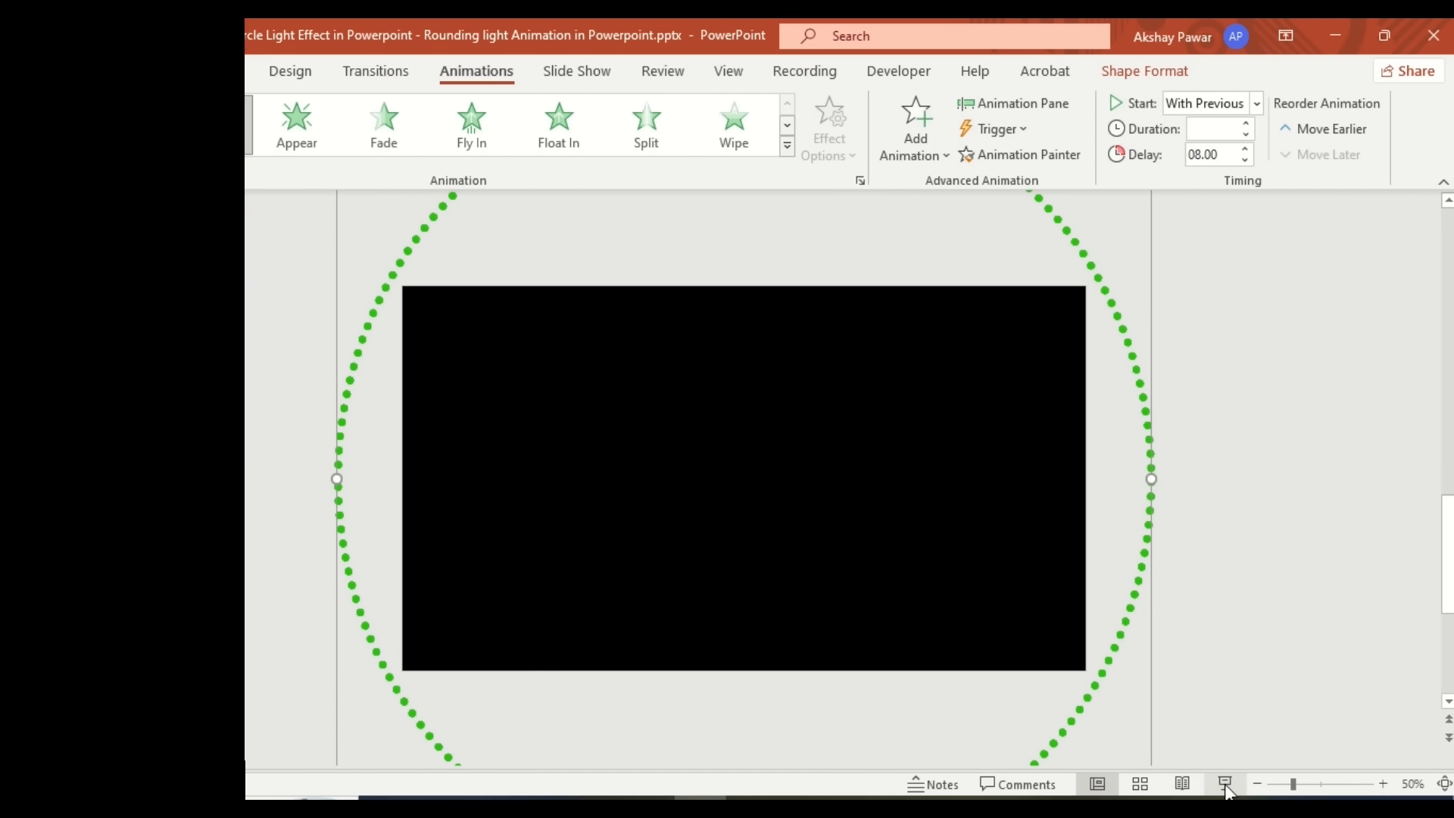